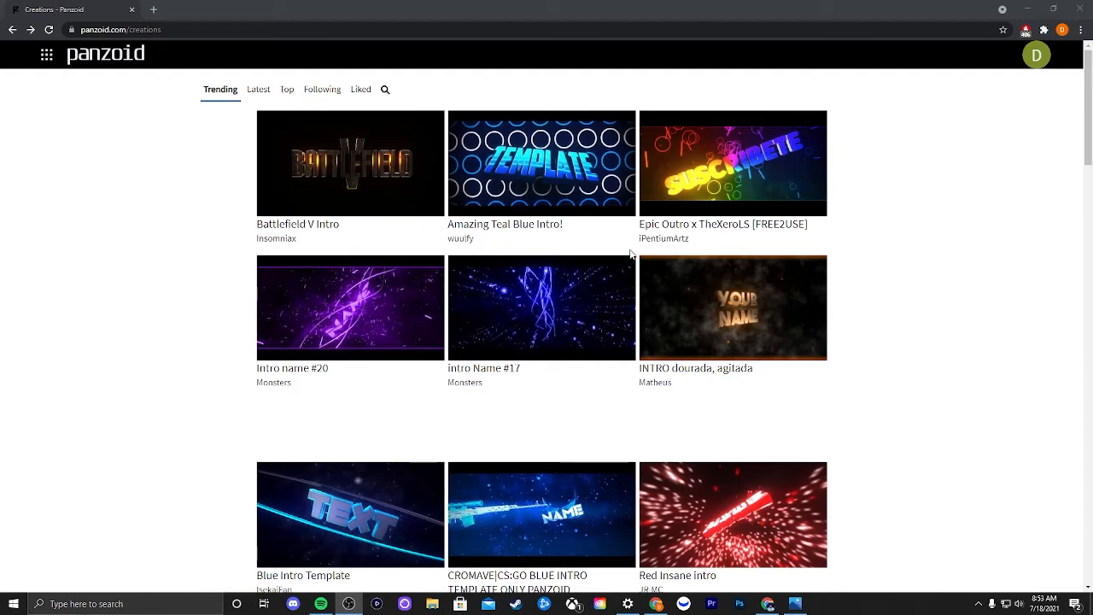
Step: Open the INTROANIME template from the trending creations in Clipmaker
scroll(636, 257, down, 1)
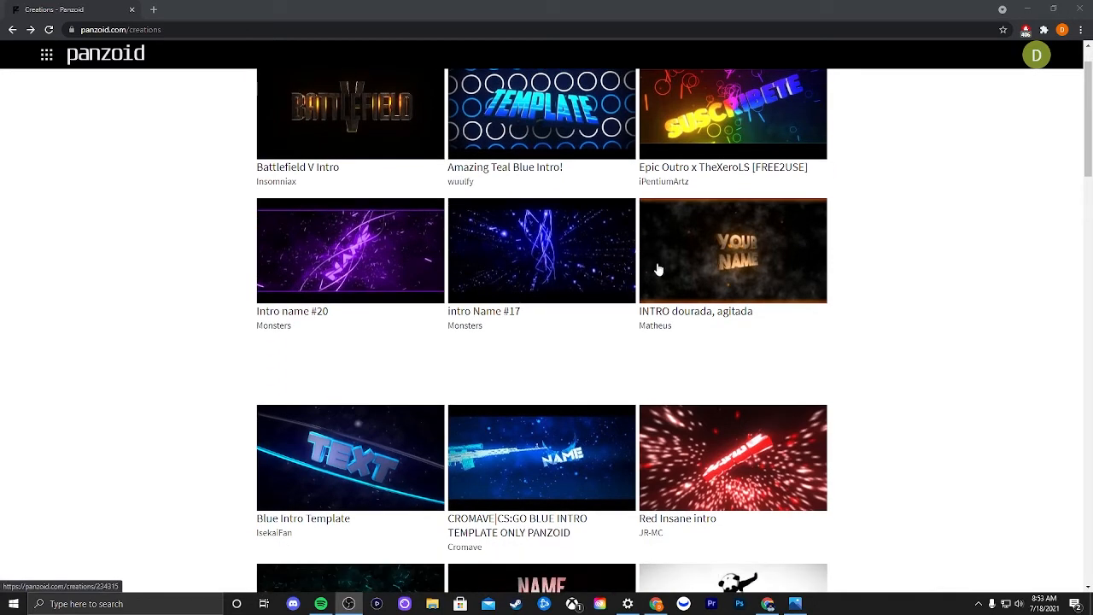
scroll(764, 320, down, 1)
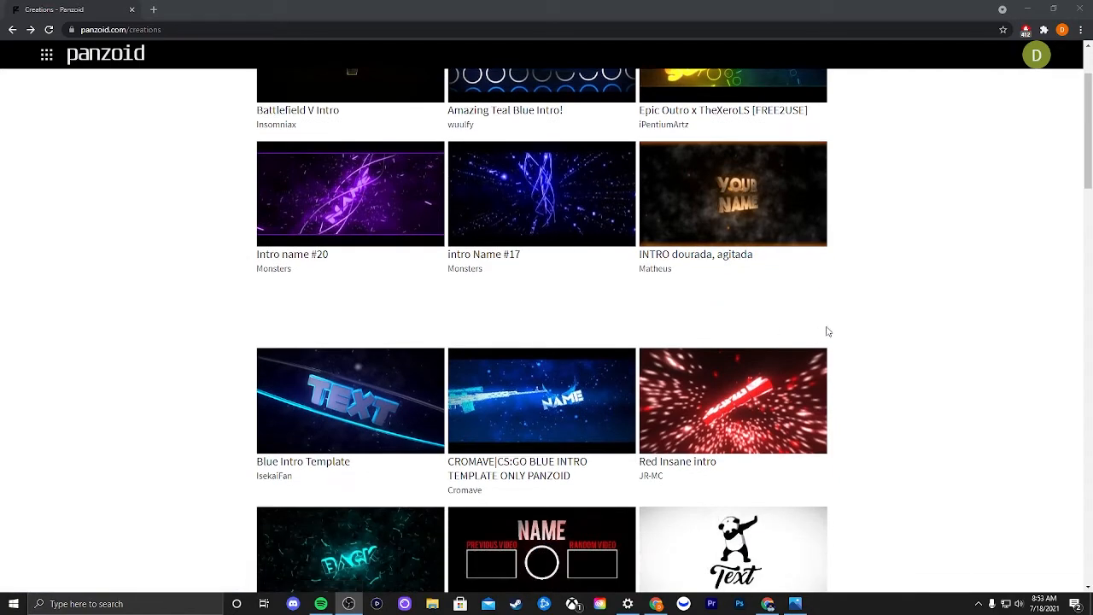
scroll(826, 332, down, 2)
scroll(875, 333, down, 3)
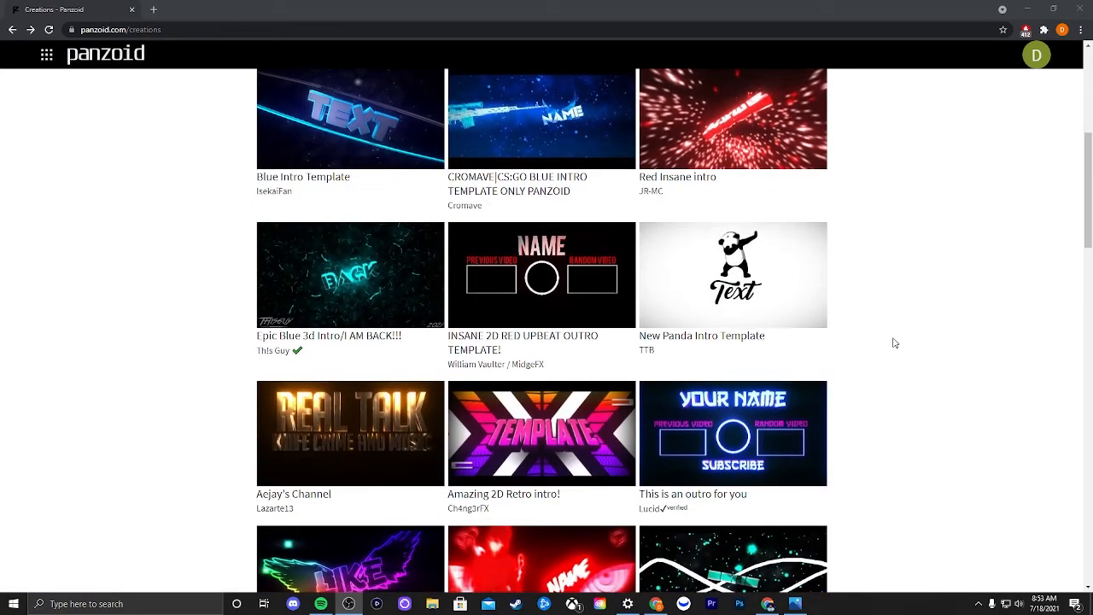
scroll(900, 336, down, 3)
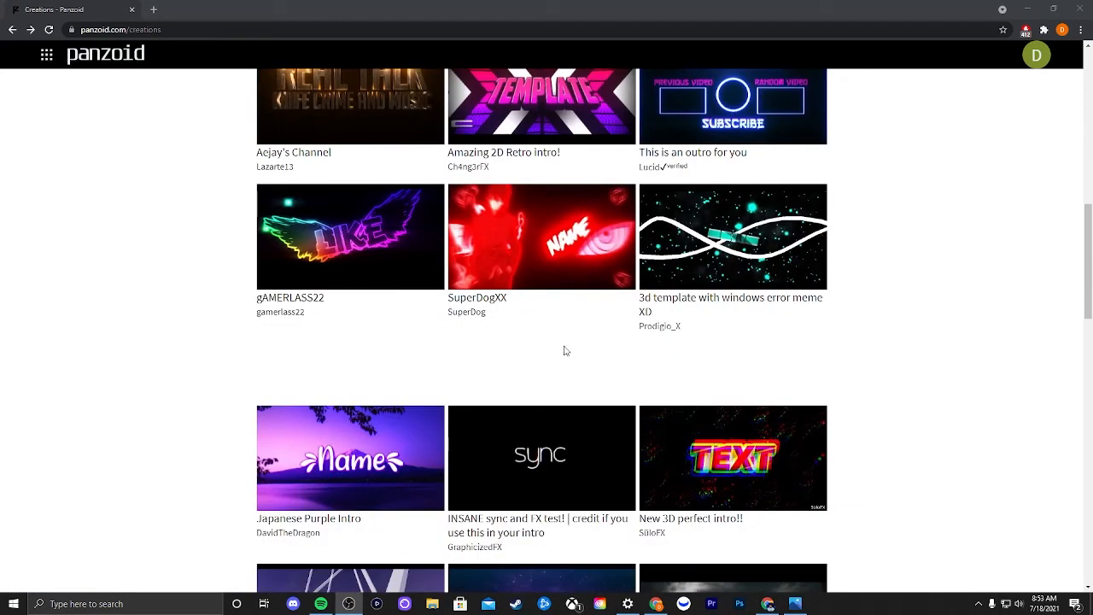
scroll(907, 458, down, 2)
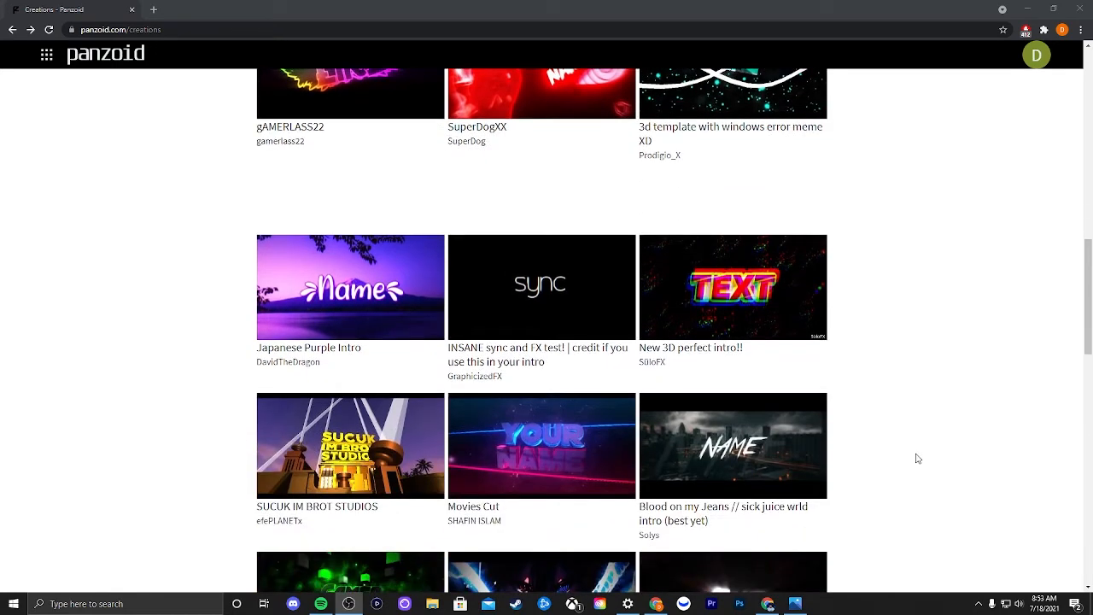
scroll(916, 457, down, 2)
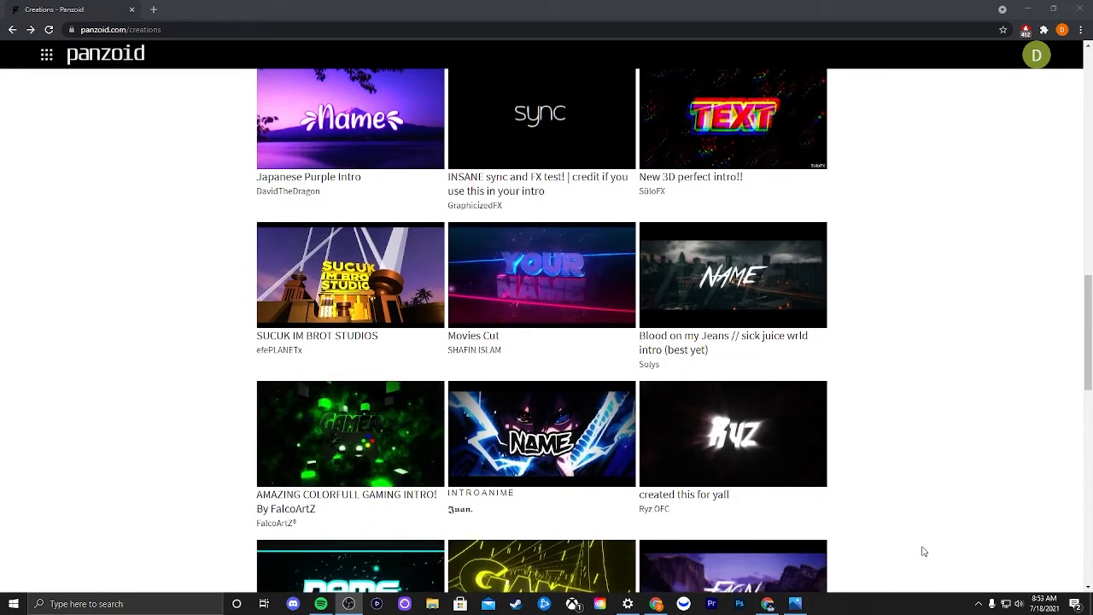
click(541, 449)
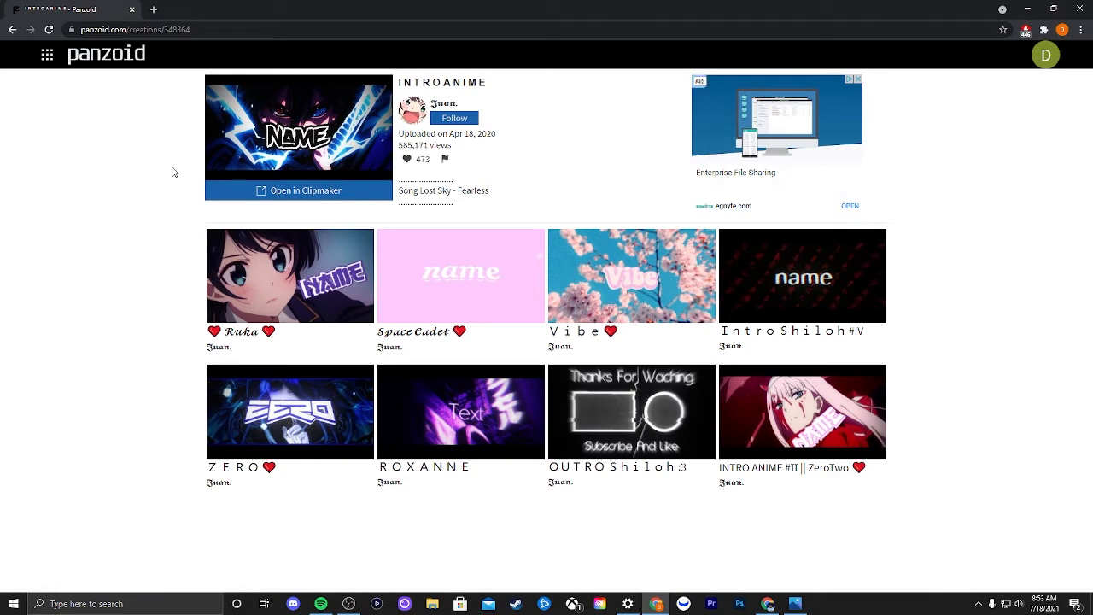
click(298, 195)
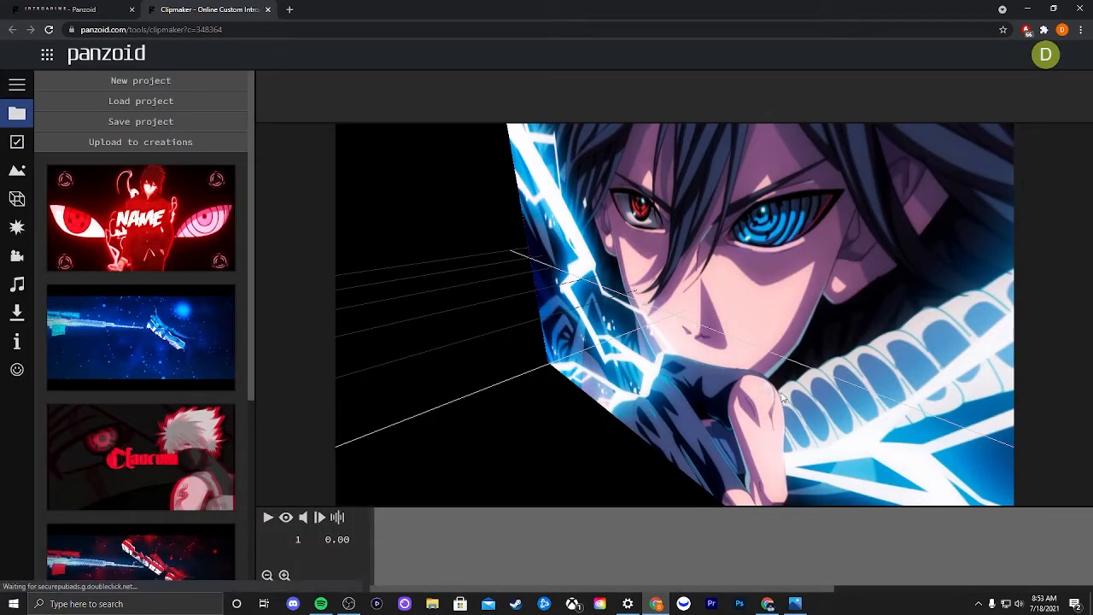
Step: Turn on the render preview, play the intro template, and return the timeline to frame 1
drag(756, 355, 786, 380)
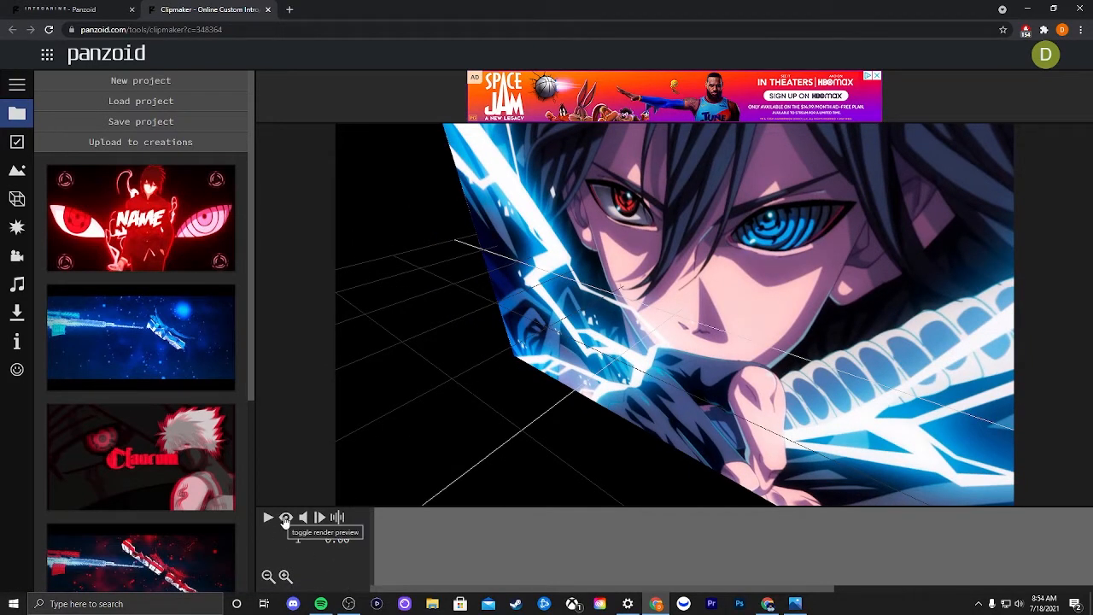
click(286, 518)
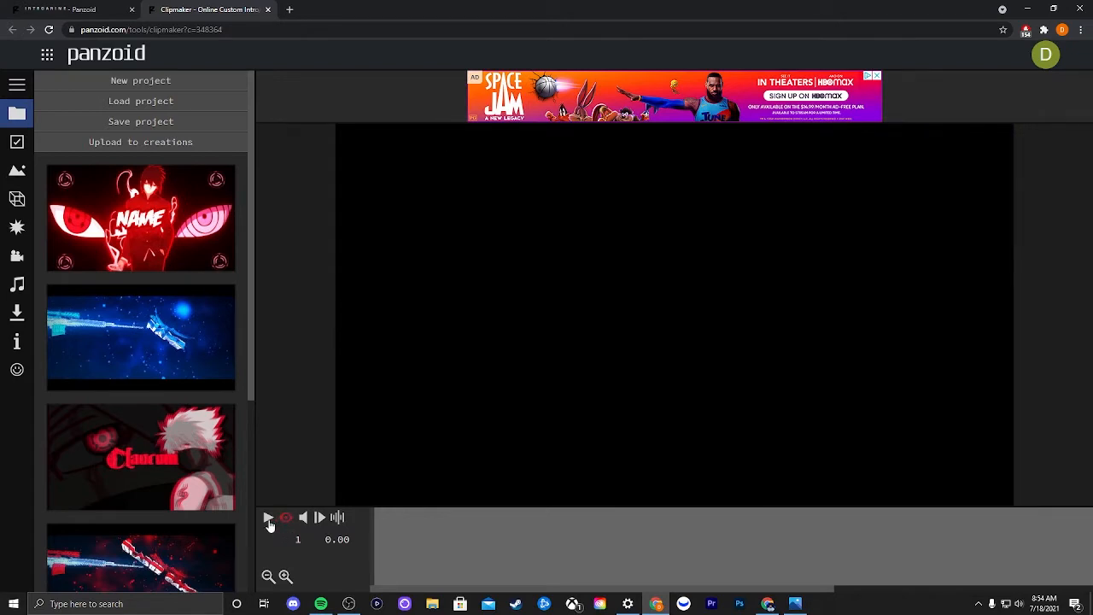
click(268, 518)
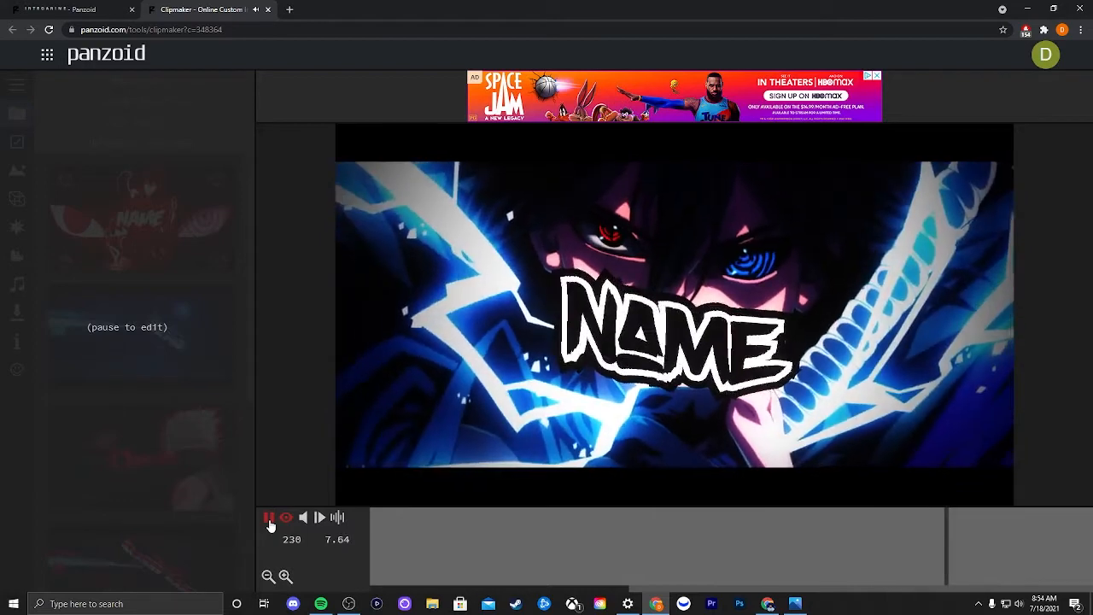
click(269, 519)
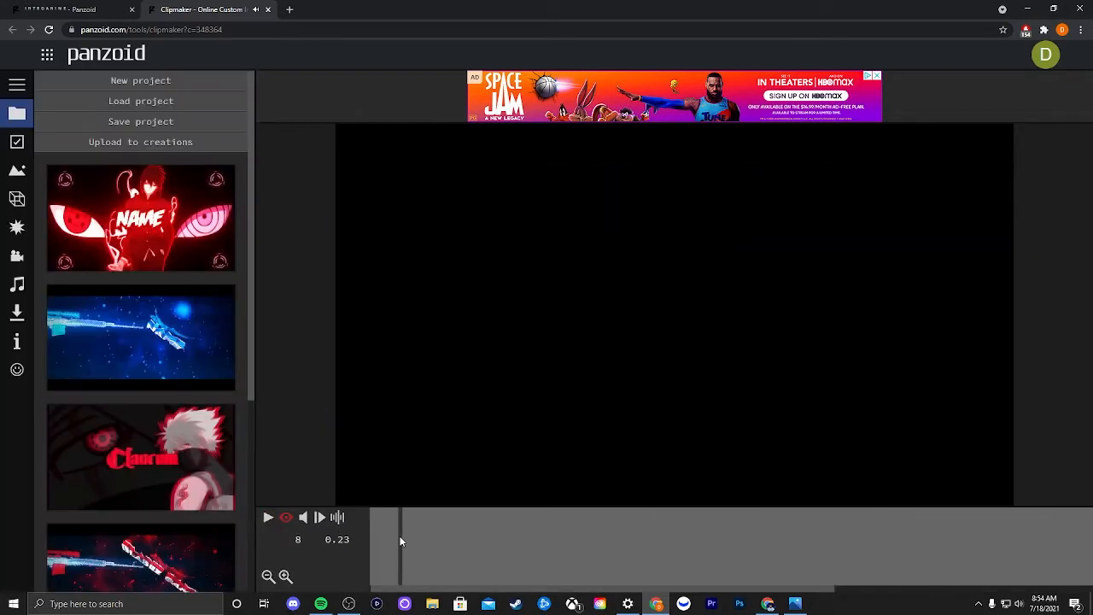
drag(400, 540, 549, 542)
drag(549, 539, 365, 555)
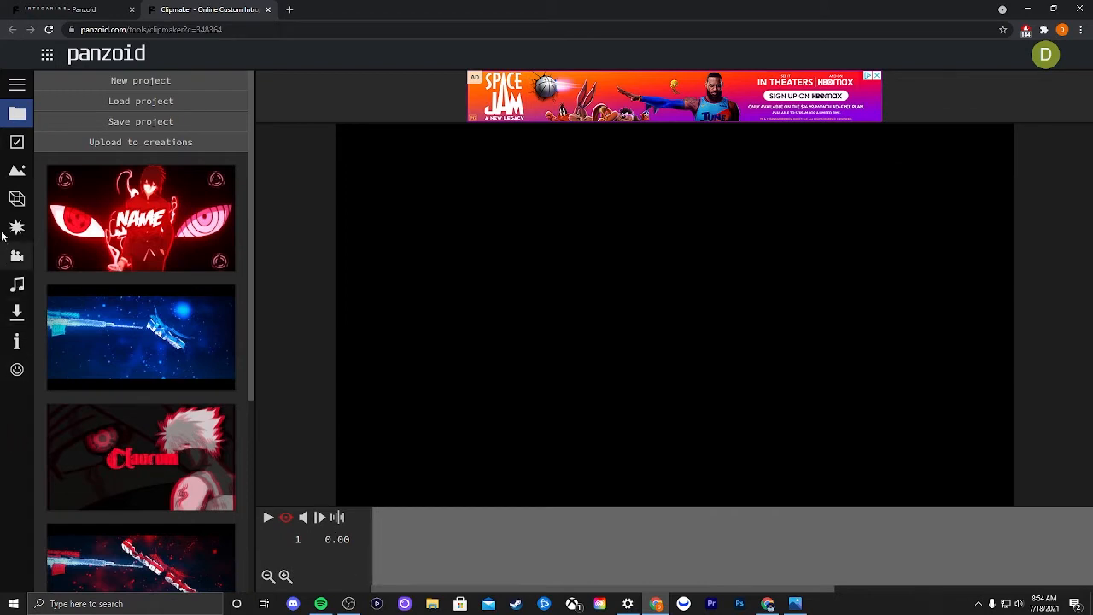
Step: Change the first text object in the YOUR NAME group to "DUSTVIIIXI"
click(17, 200)
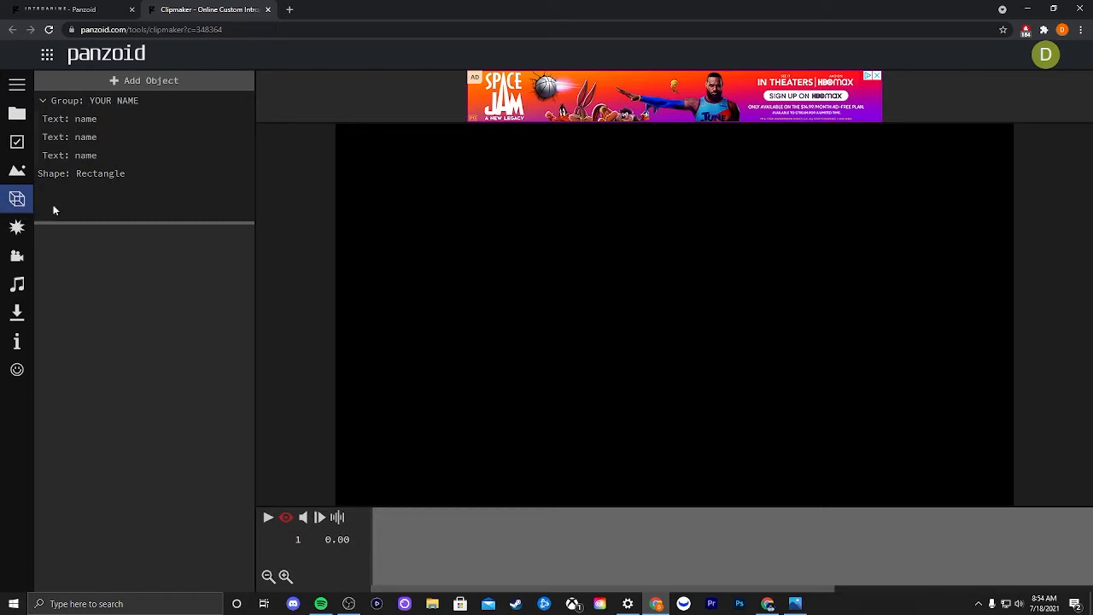
click(92, 117)
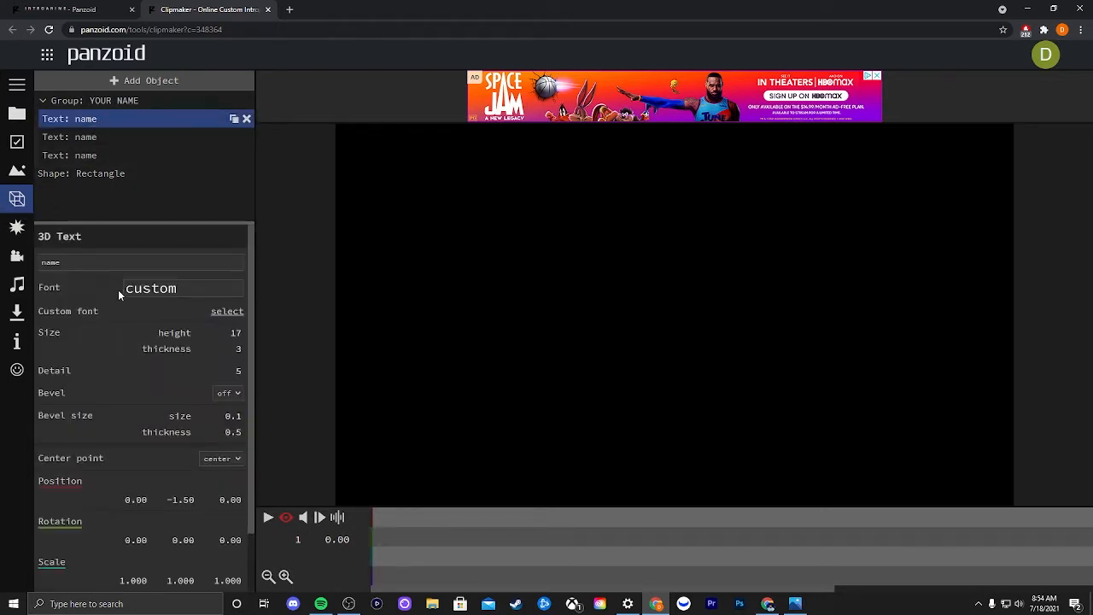
drag(81, 262, 29, 266)
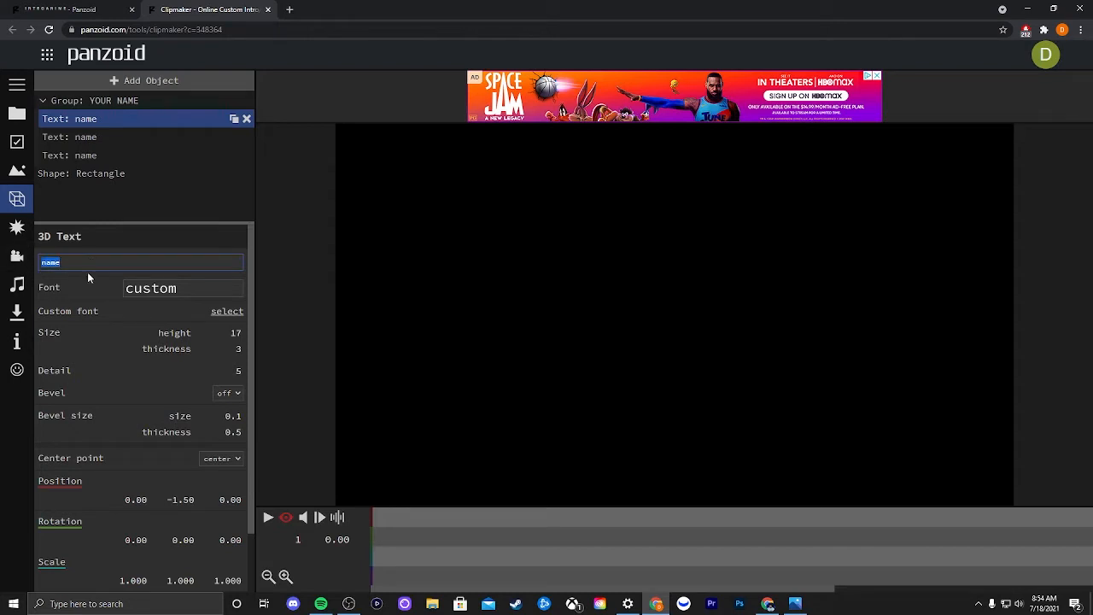
text(DUSTVIIIXI)
key(Return)
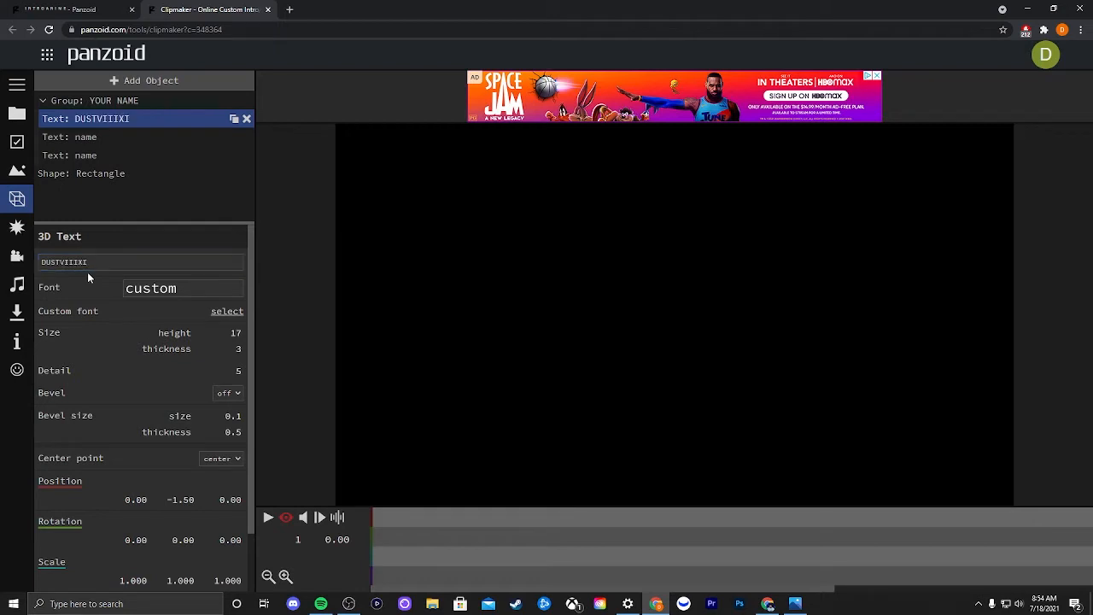
Step: Replace the wording of the second text object in the YOUR NAME group with "DUSTVIIIXI"
click(97, 134)
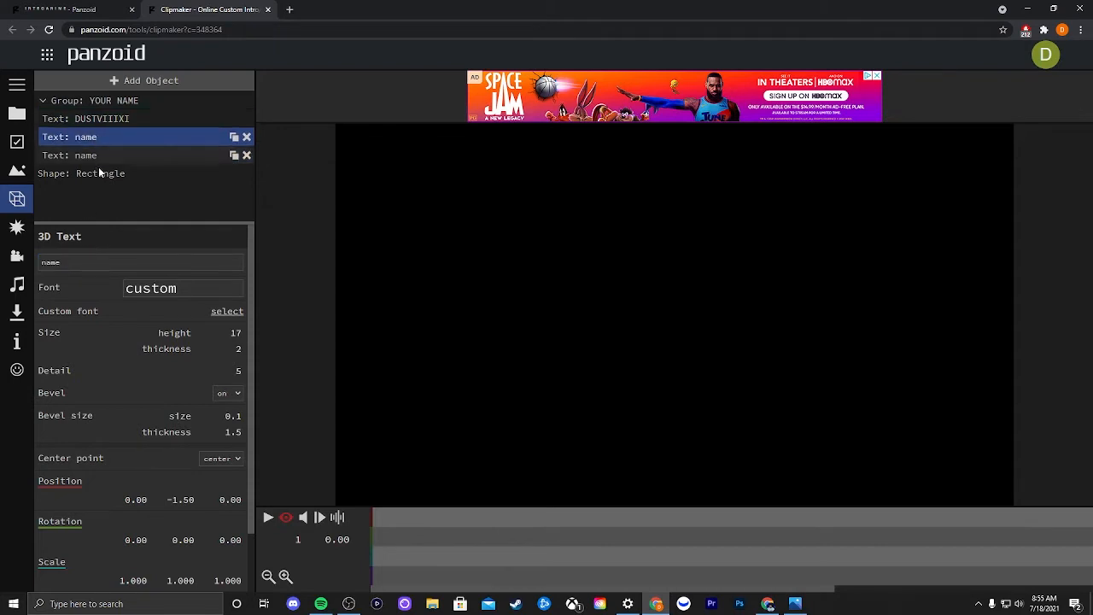
click(103, 262)
key(BackSpace)
key(BackSpace)
key(BackSpace)
key(BackSpace)
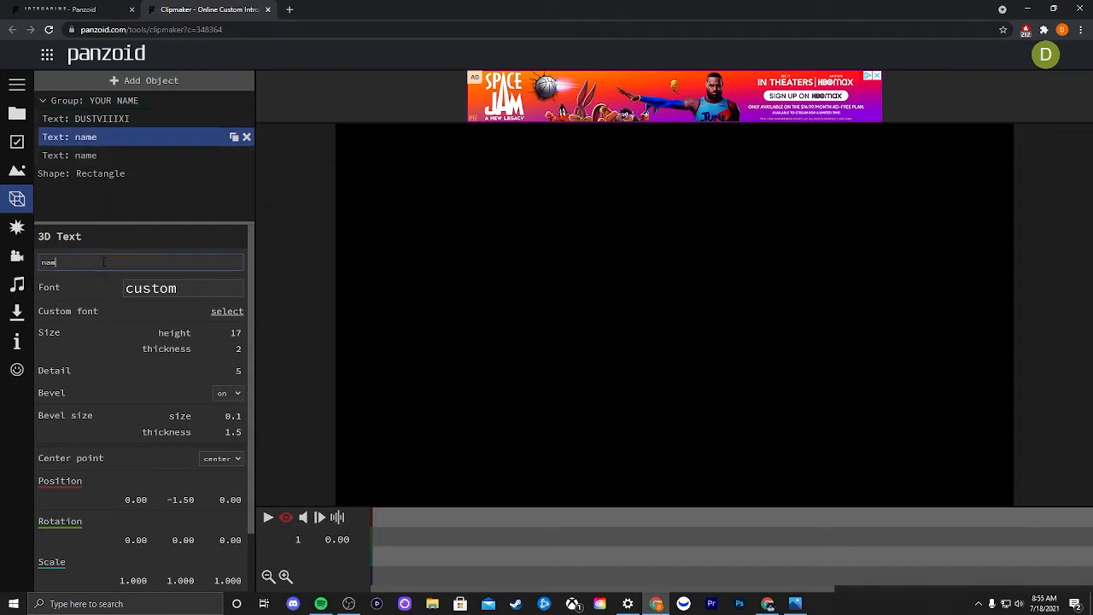
text(DUSTVIIIXI)
click(122, 247)
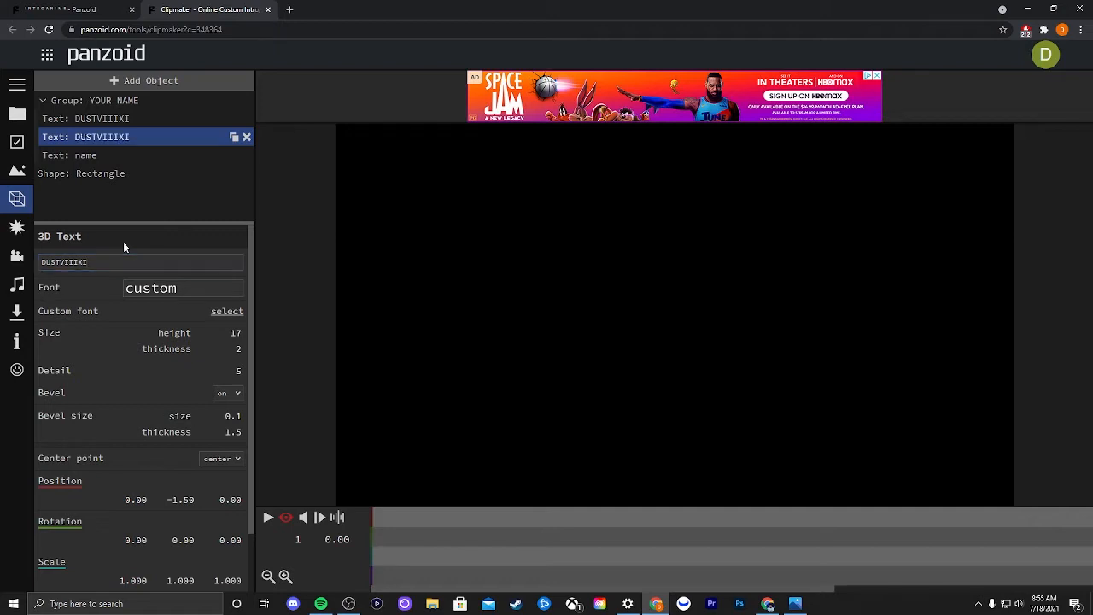
Step: Set the third text object in the YOUR NAME group to read "DUSTVIIIXI"
click(94, 156)
double_click(81, 260)
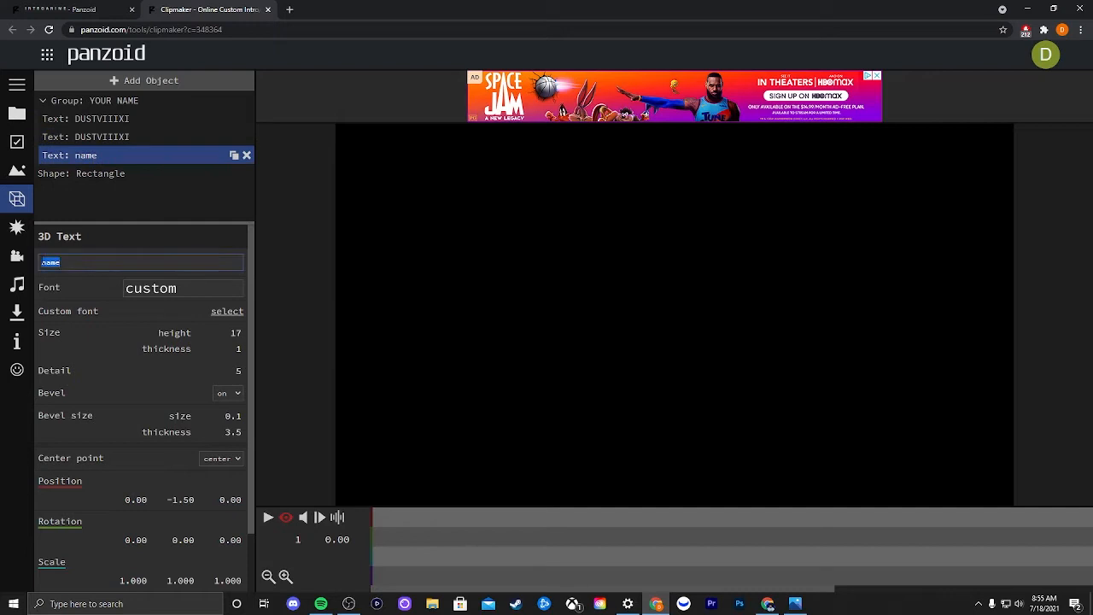
text(DUSTVIIIXI)
key(Return)
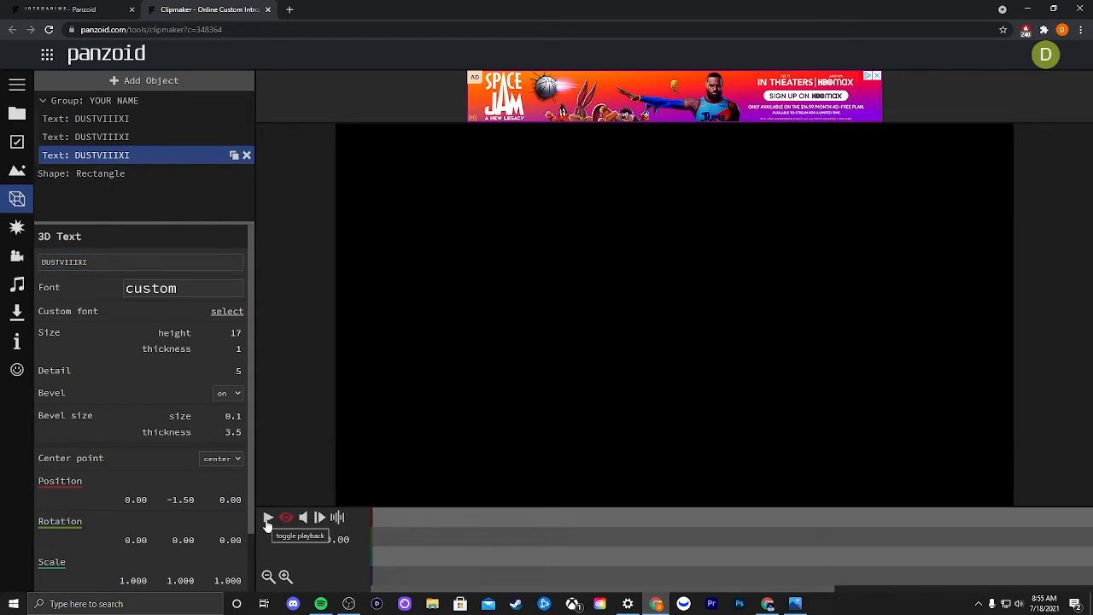
Step: Play the intro to preview the new text, and move the timeline to frame 86
click(268, 519)
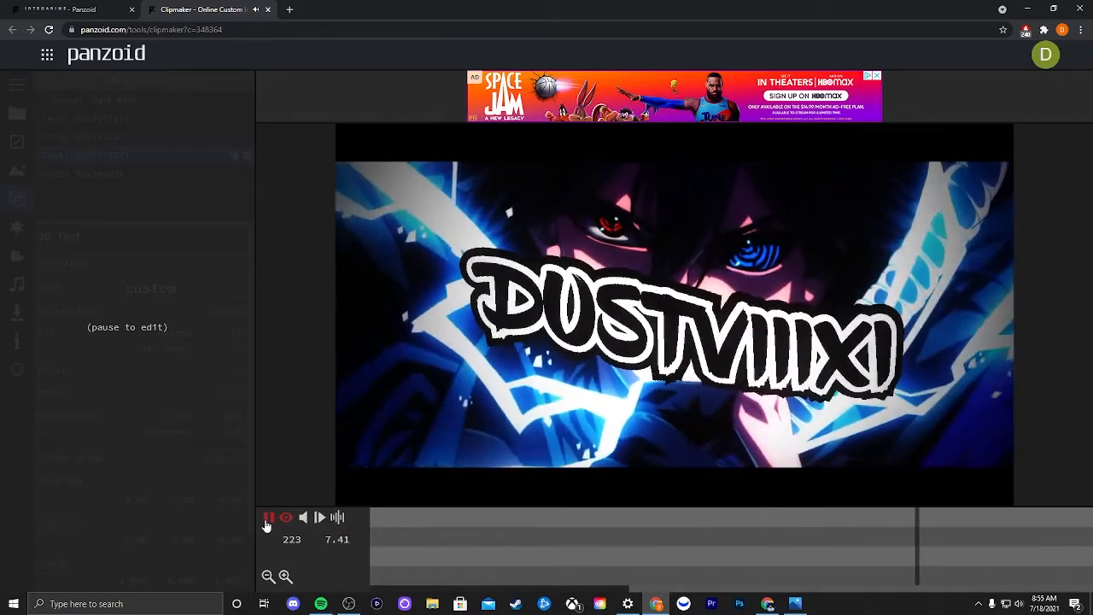
click(266, 521)
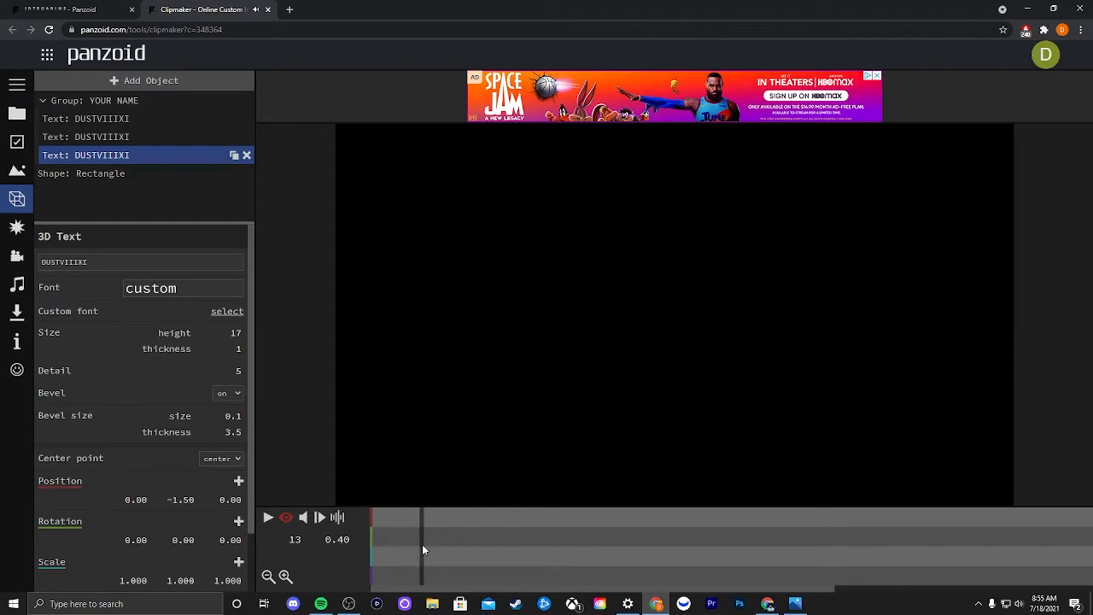
drag(423, 545, 732, 546)
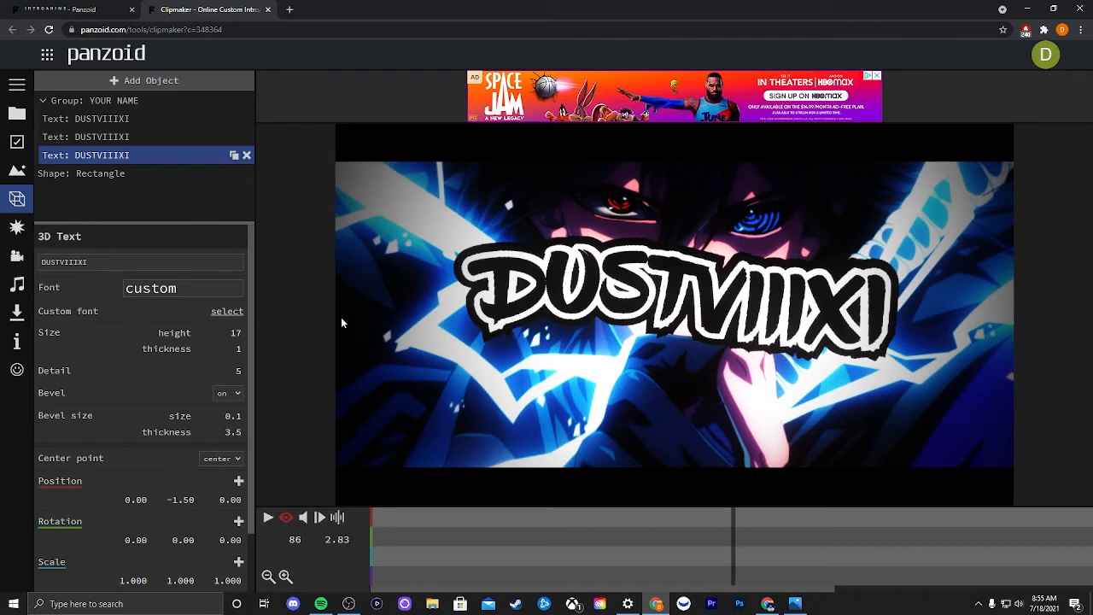
Step: Examine the 3D text settings of the three DUSTVIIIXI layers, including size, bevel, position and color
click(118, 120)
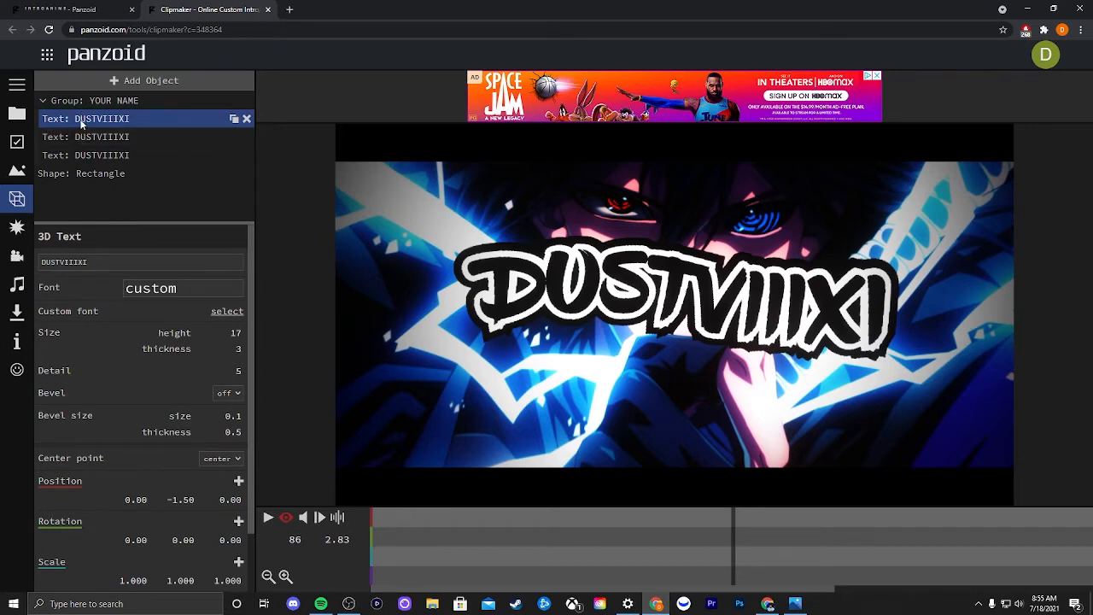
click(90, 119)
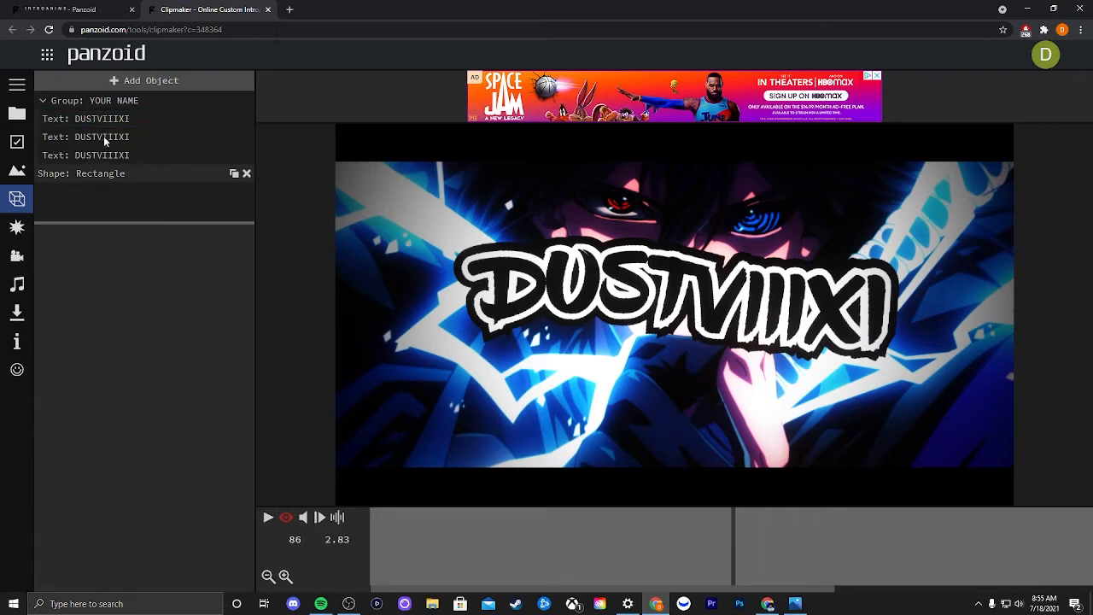
click(85, 117)
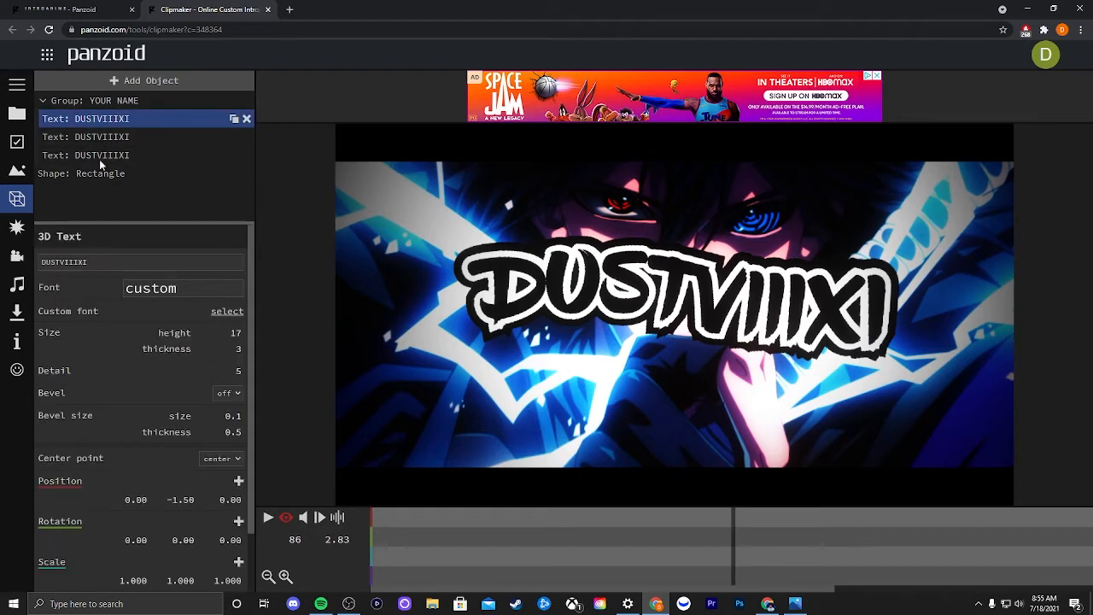
click(105, 260)
click(104, 136)
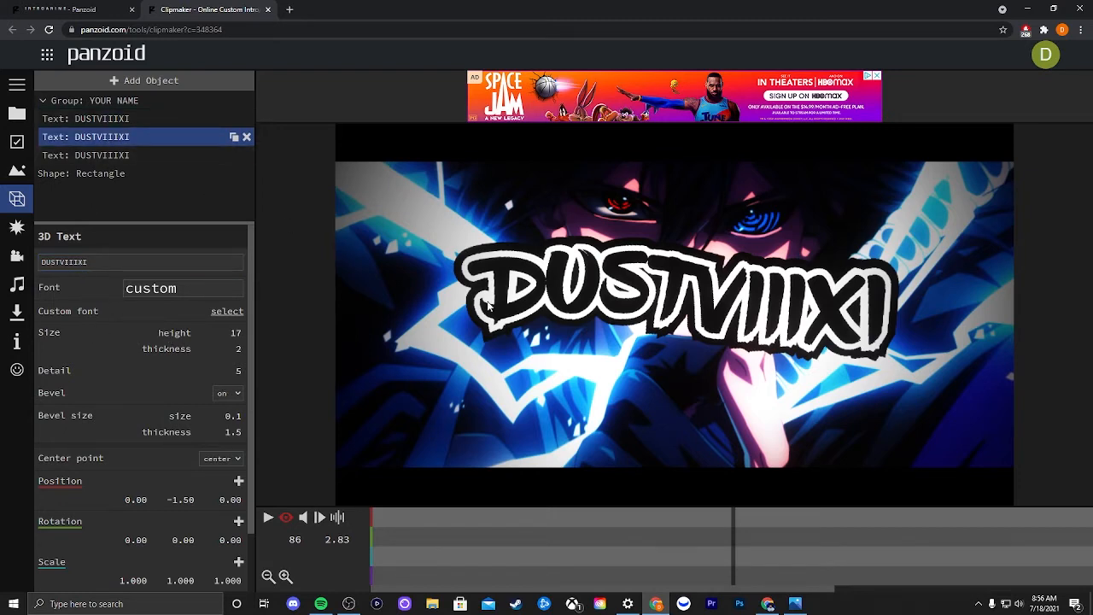
click(102, 156)
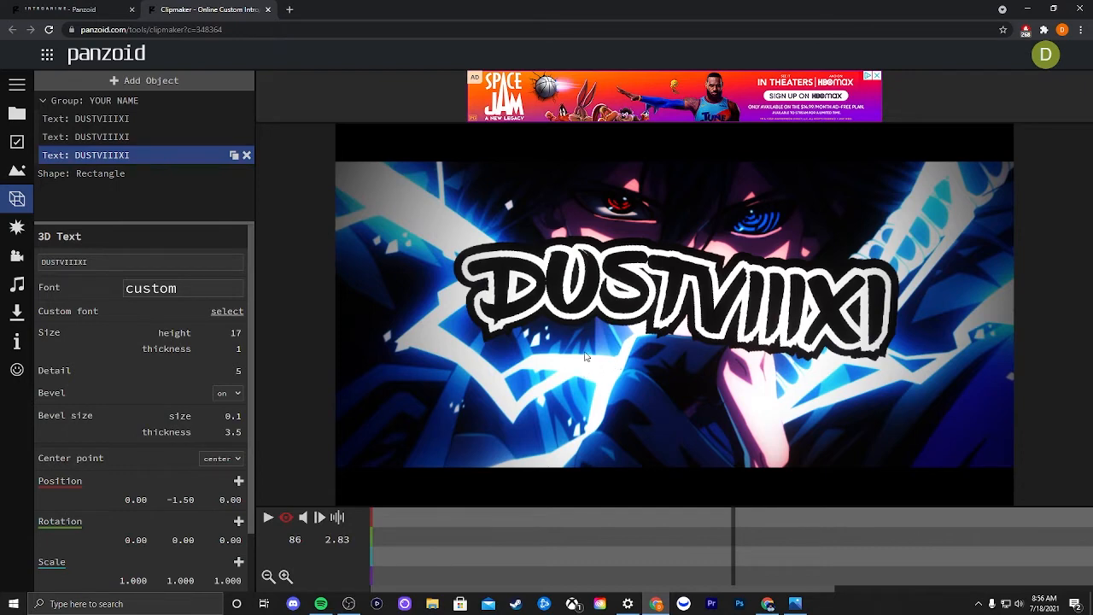
click(108, 137)
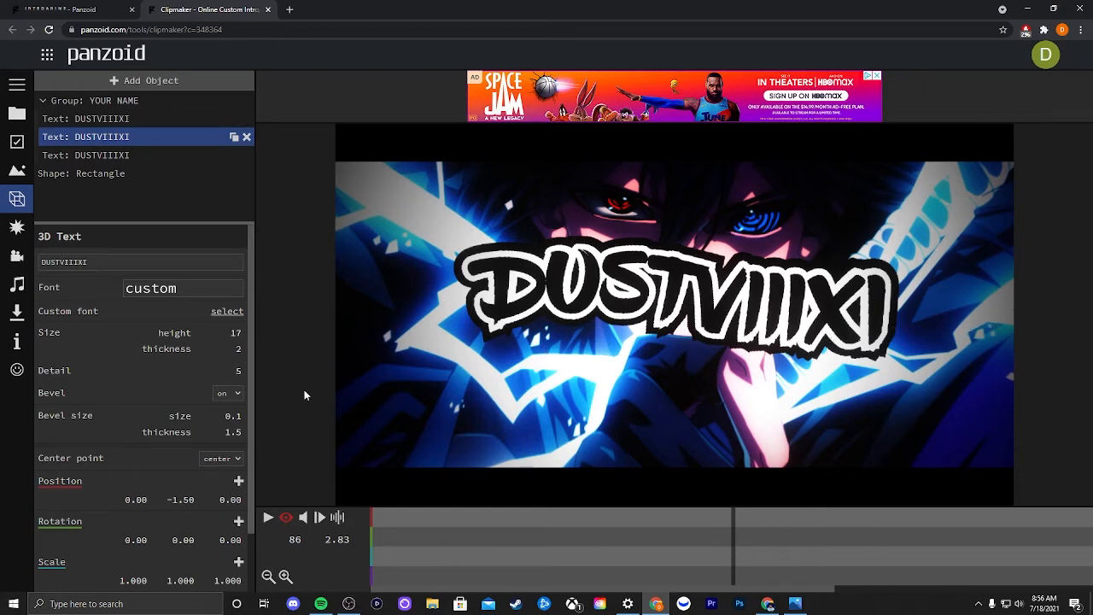
click(99, 120)
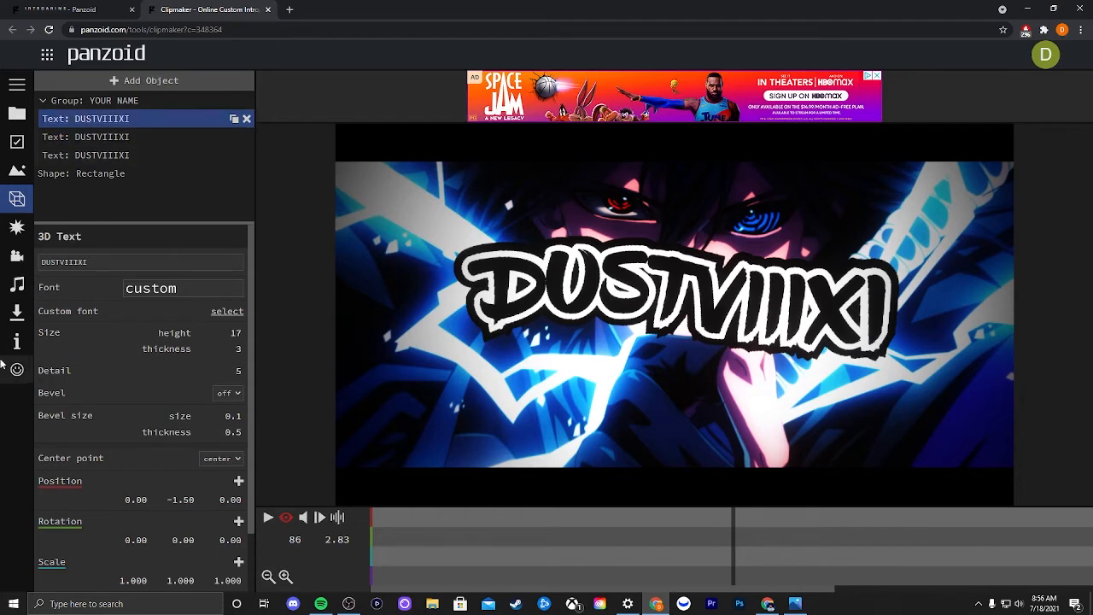
scroll(112, 339, down, 1)
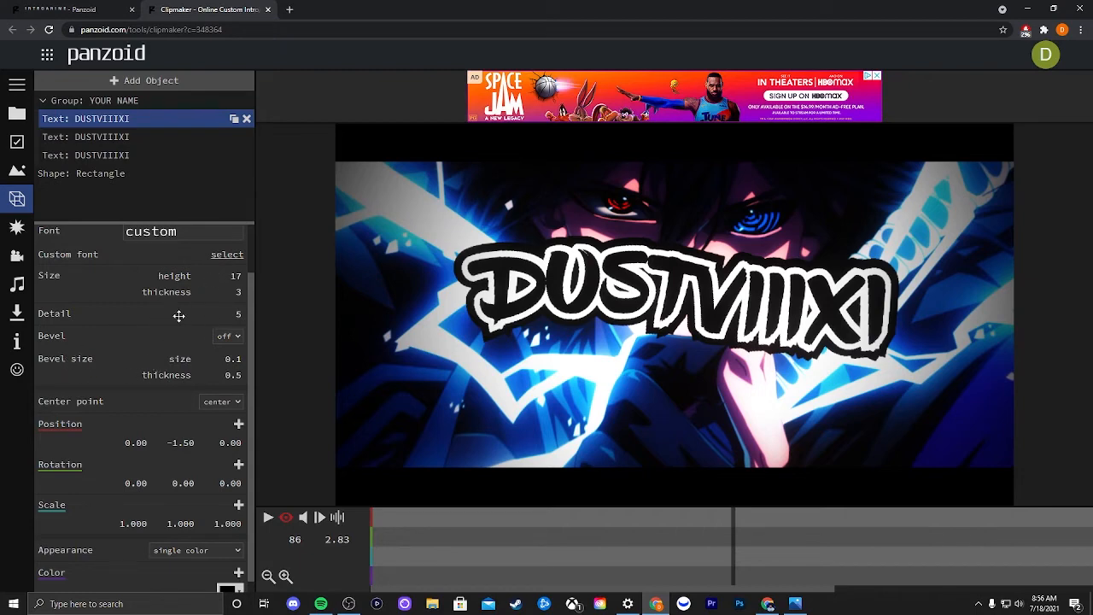
scroll(175, 374, down, 1)
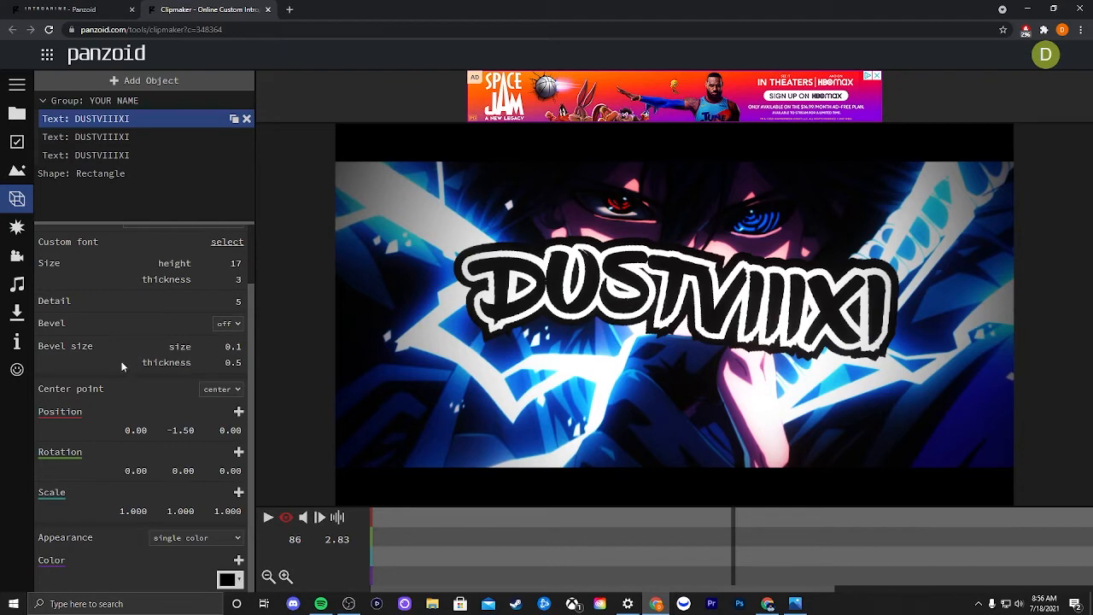
scroll(135, 367, up, 2)
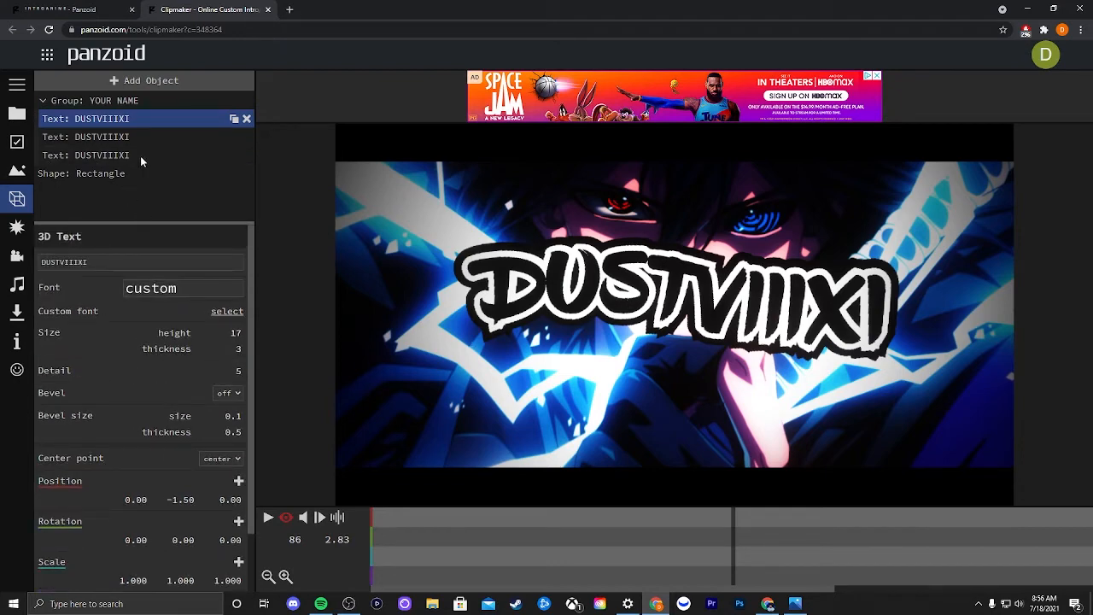
Step: Examine the size, bevel, position and color settings of the second DUSTVIIIXI text layer
click(117, 138)
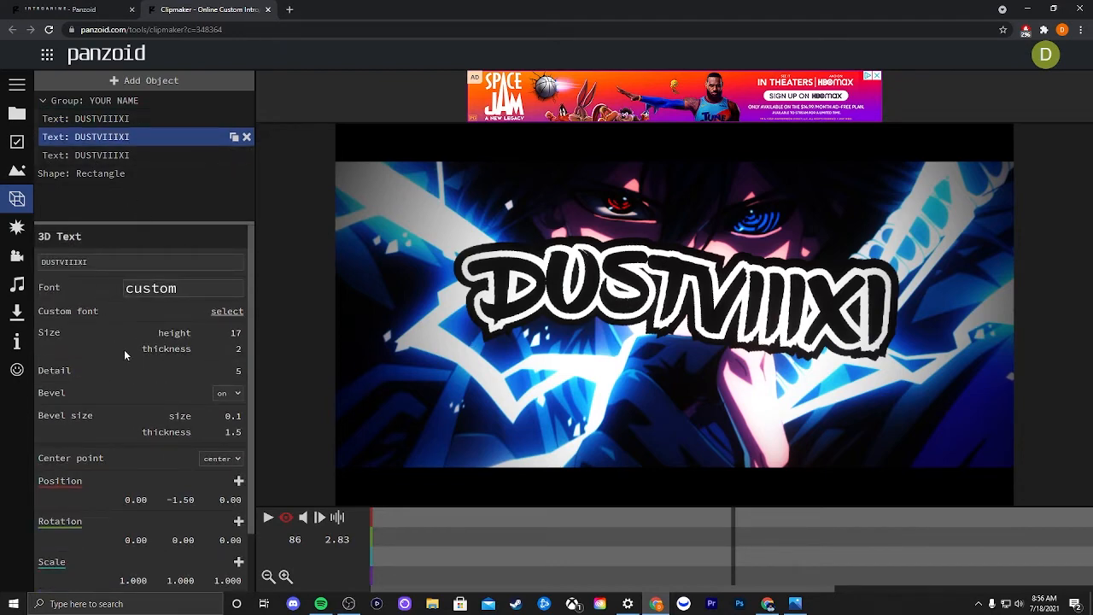
scroll(134, 404, down, 1)
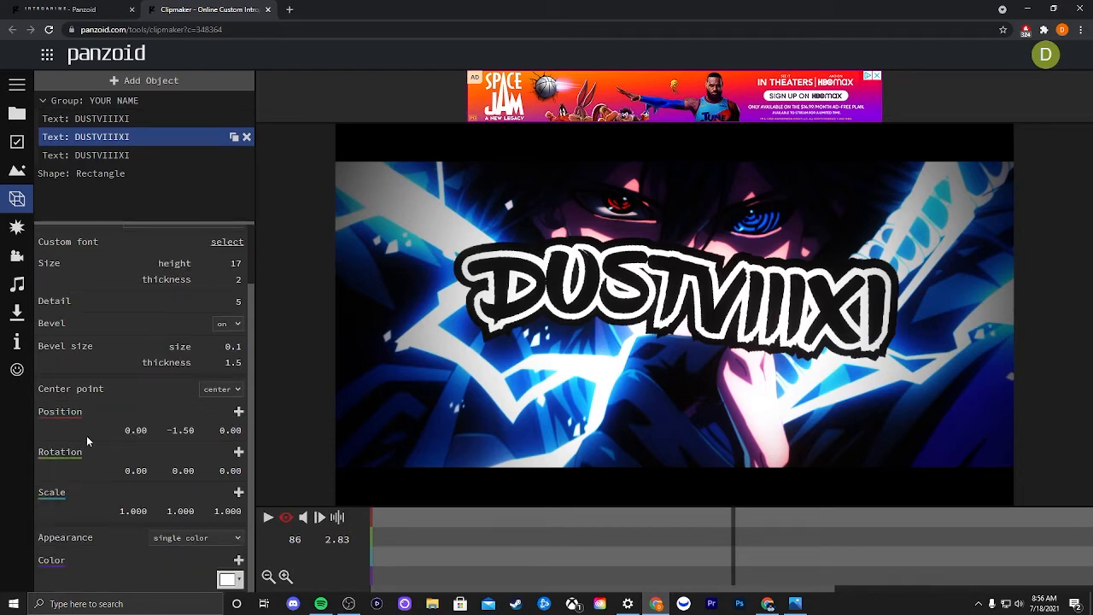
scroll(90, 432, up, 1)
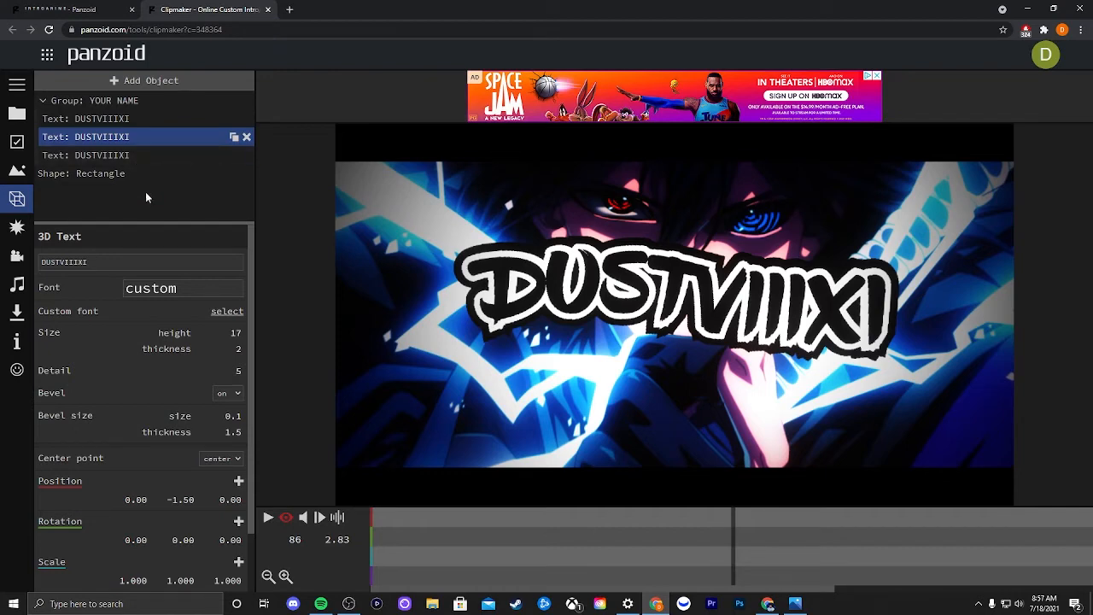
Step: Render the video in good quality mode and .webm (vp8/opus) format, allowing the site to store files on the device
click(17, 313)
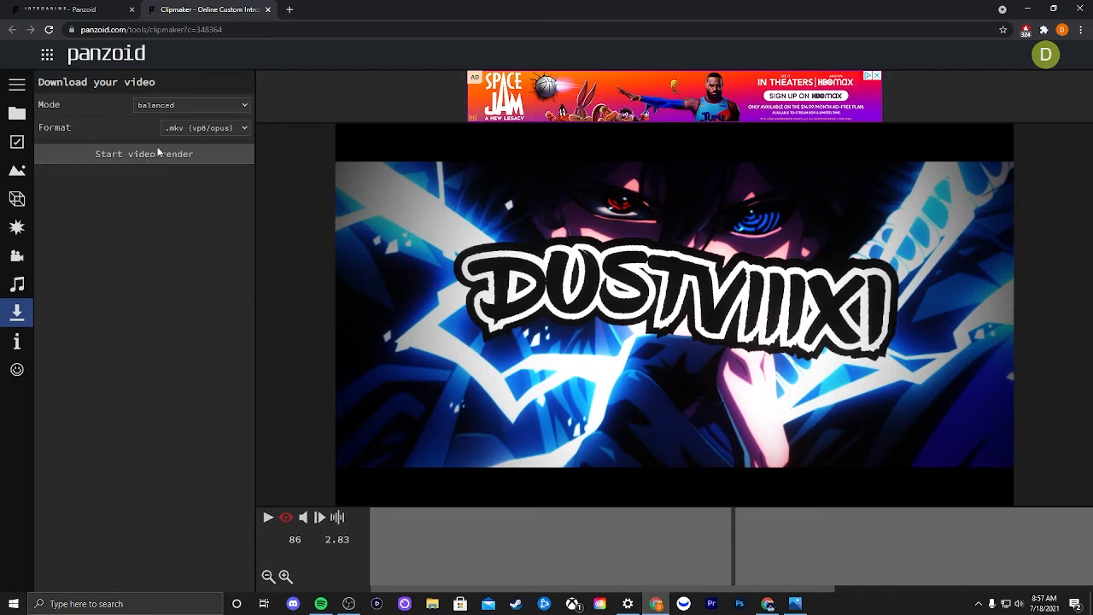
click(245, 129)
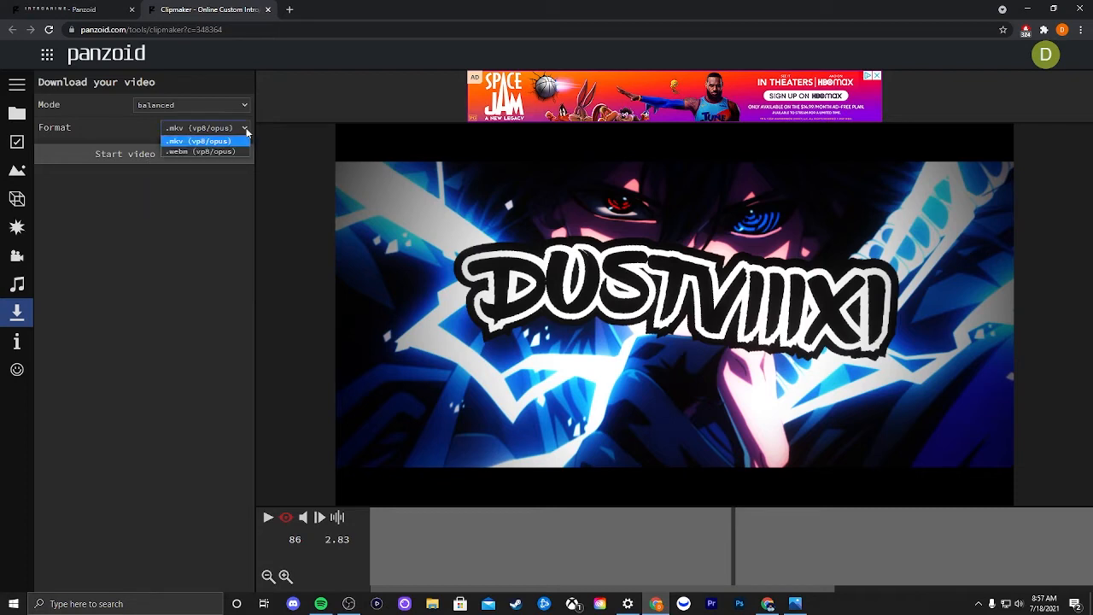
click(208, 152)
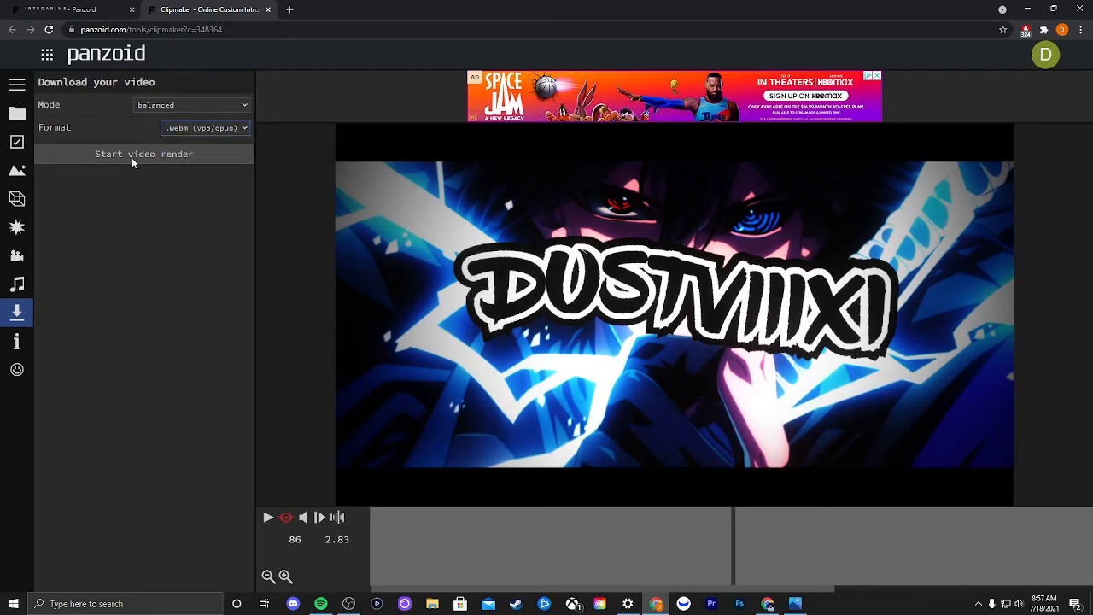
click(212, 108)
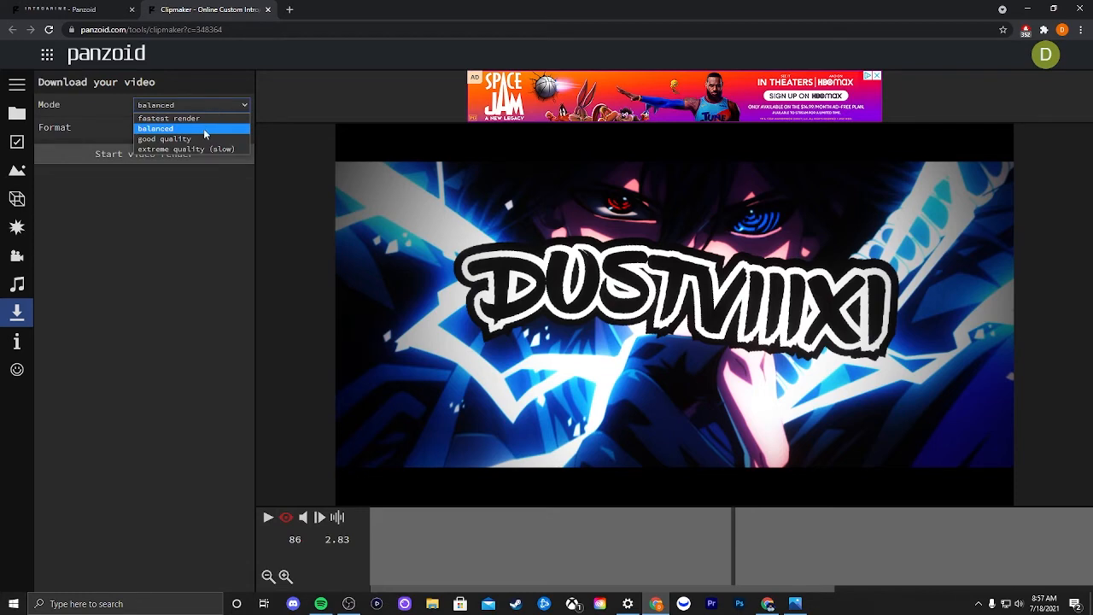
click(202, 140)
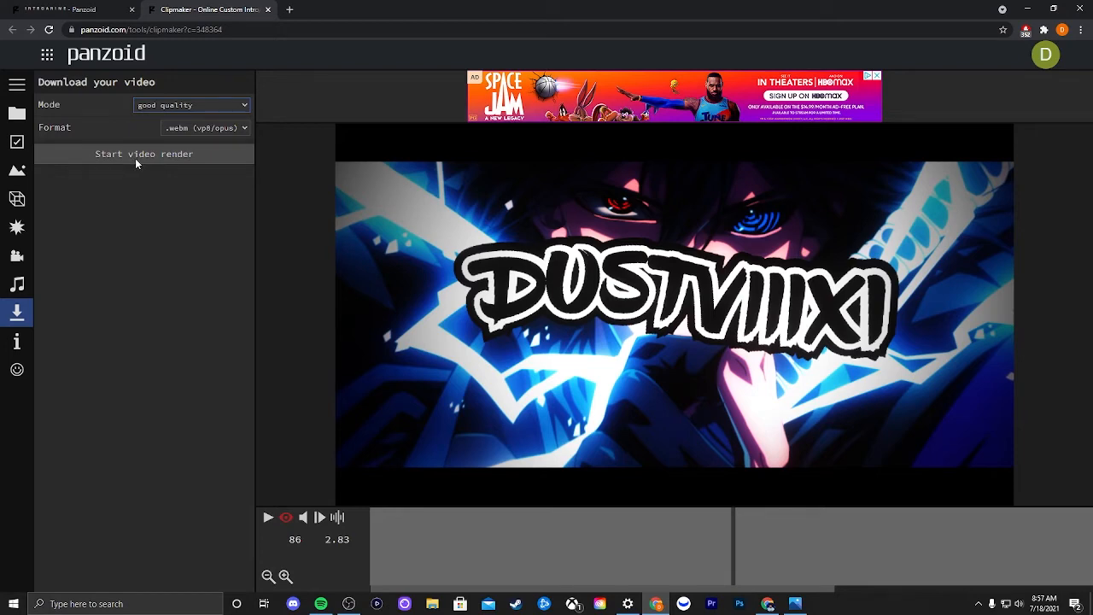
click(135, 158)
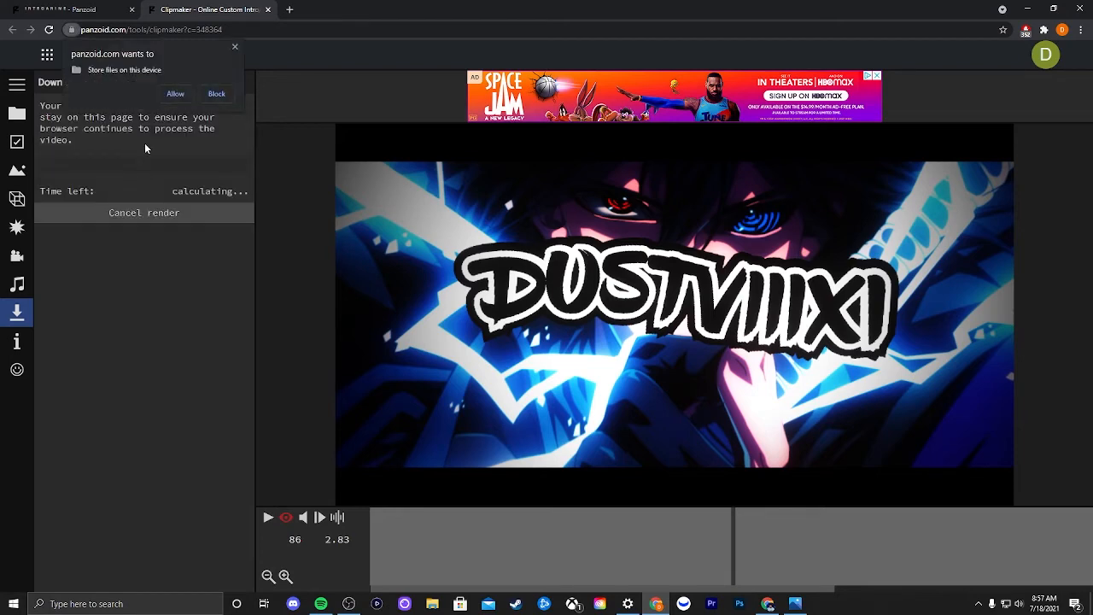
click(169, 95)
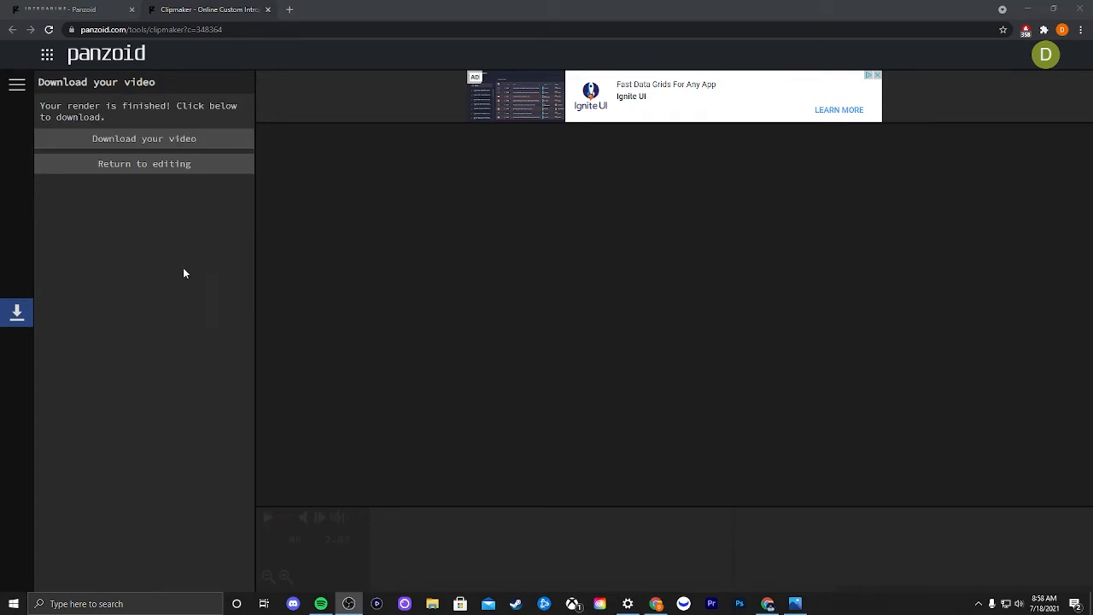
Step: Download the rendered video and view video.webm in the media player, closing the player when finished
click(163, 142)
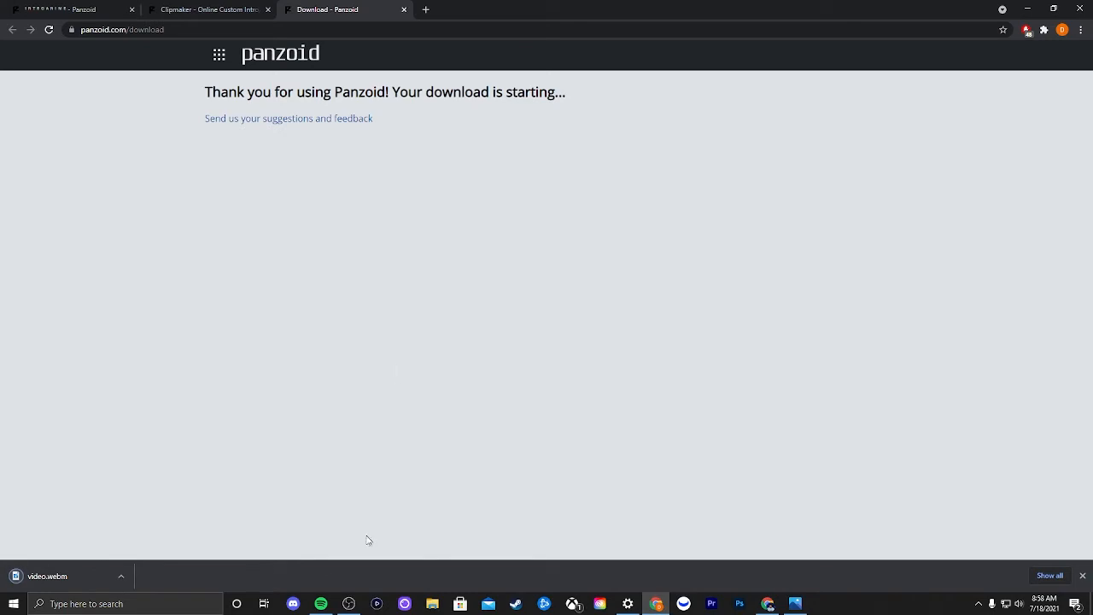
click(97, 578)
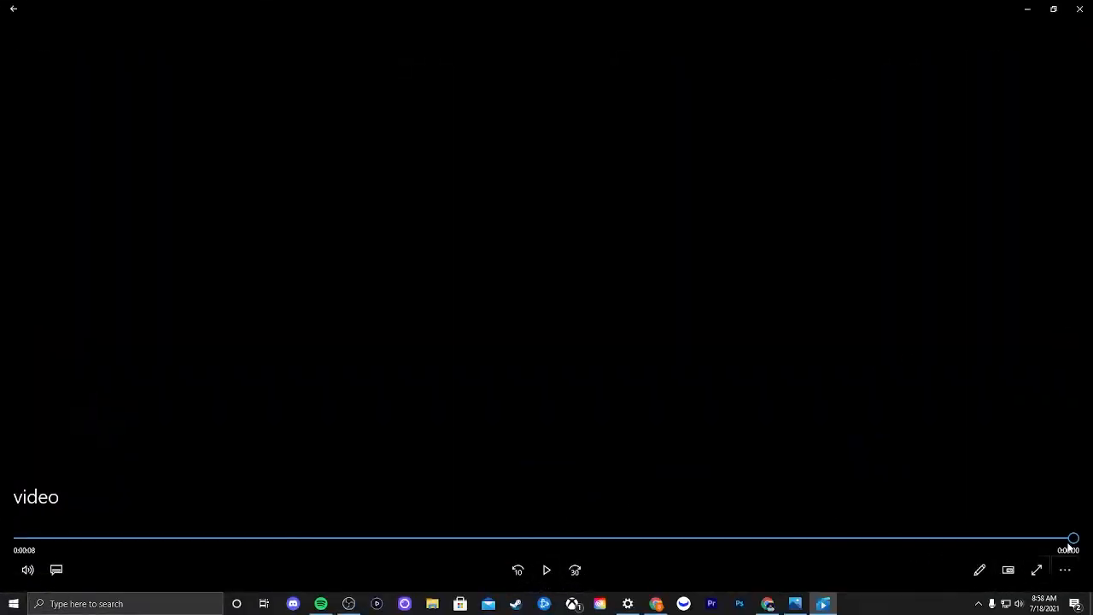
click(1040, 570)
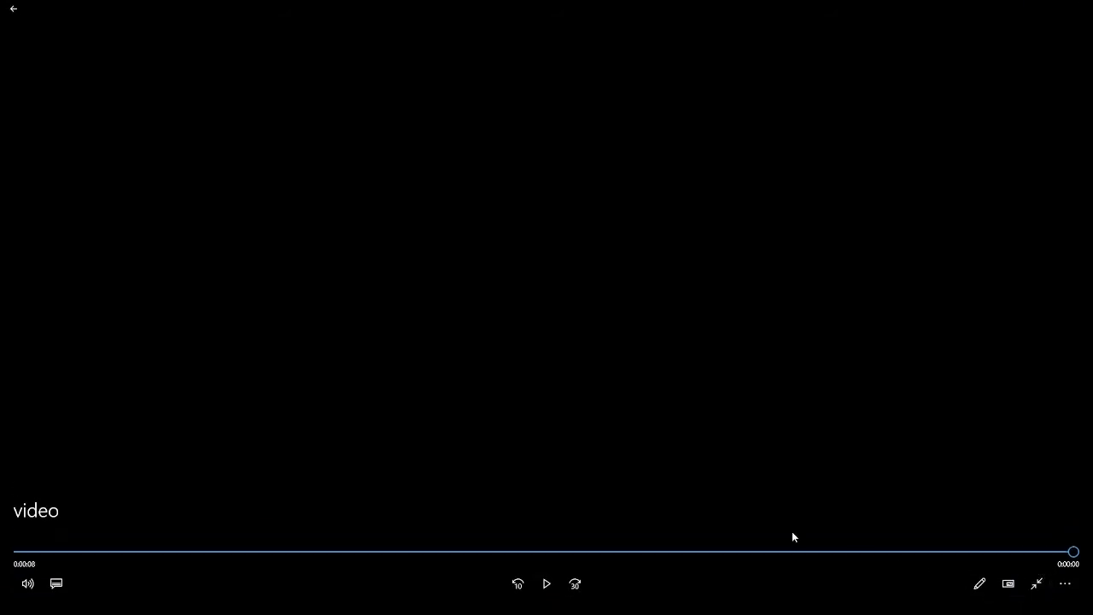
click(1036, 582)
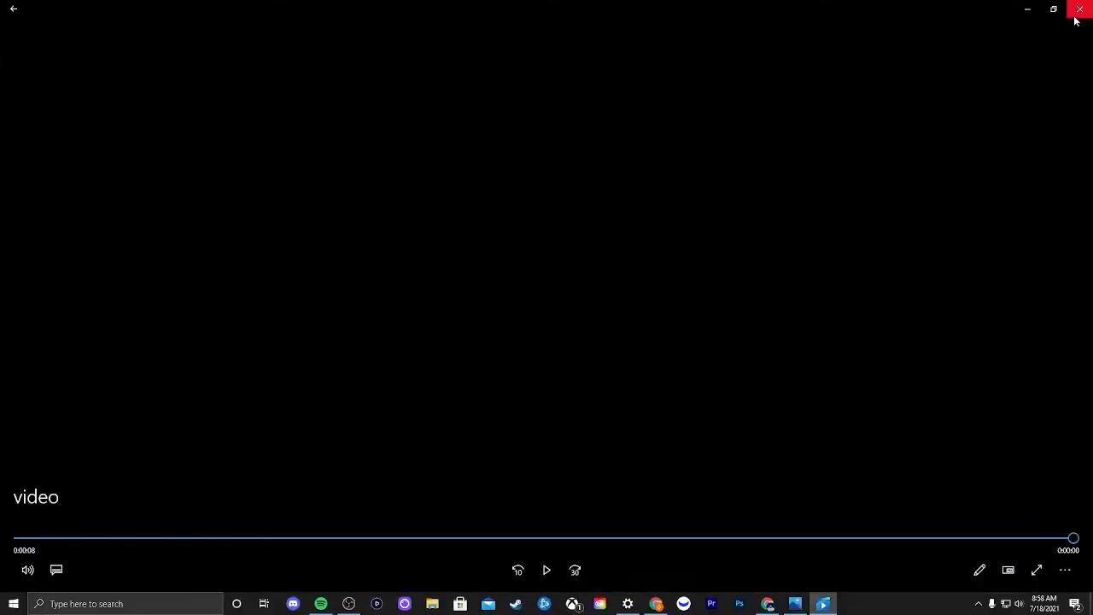
click(1078, 11)
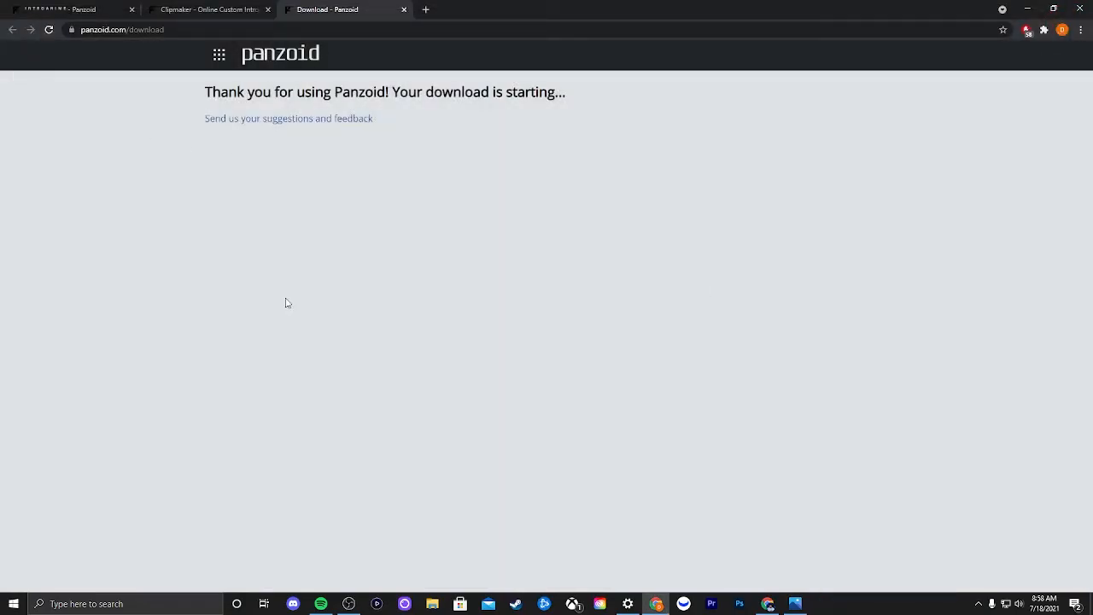
Step: Return to the Panzoid home page from the INTROANIME template page and open the Video Editor
click(200, 10)
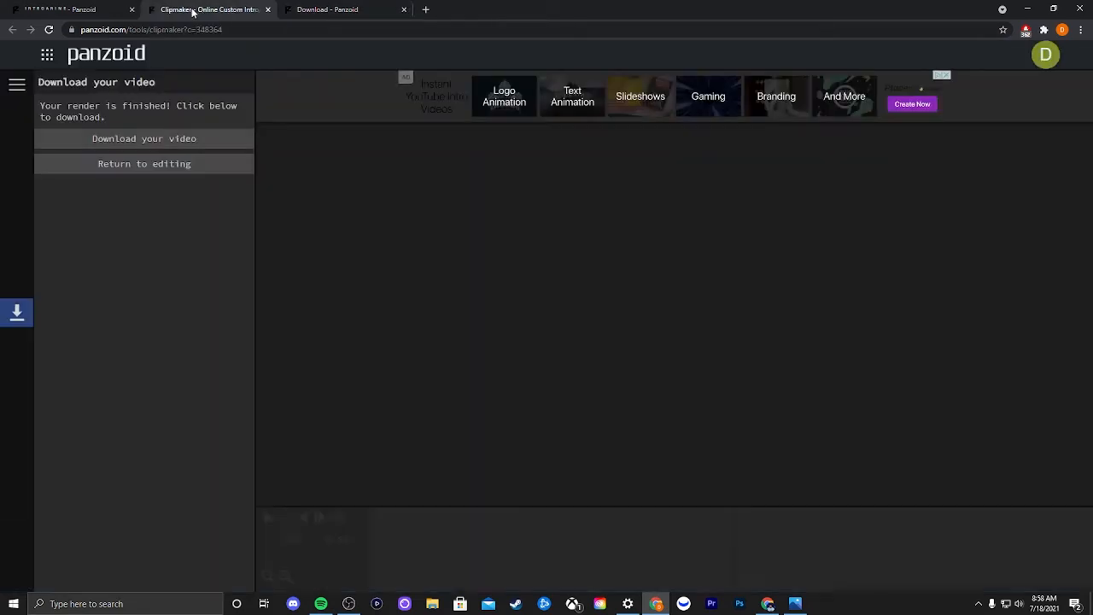
click(83, 9)
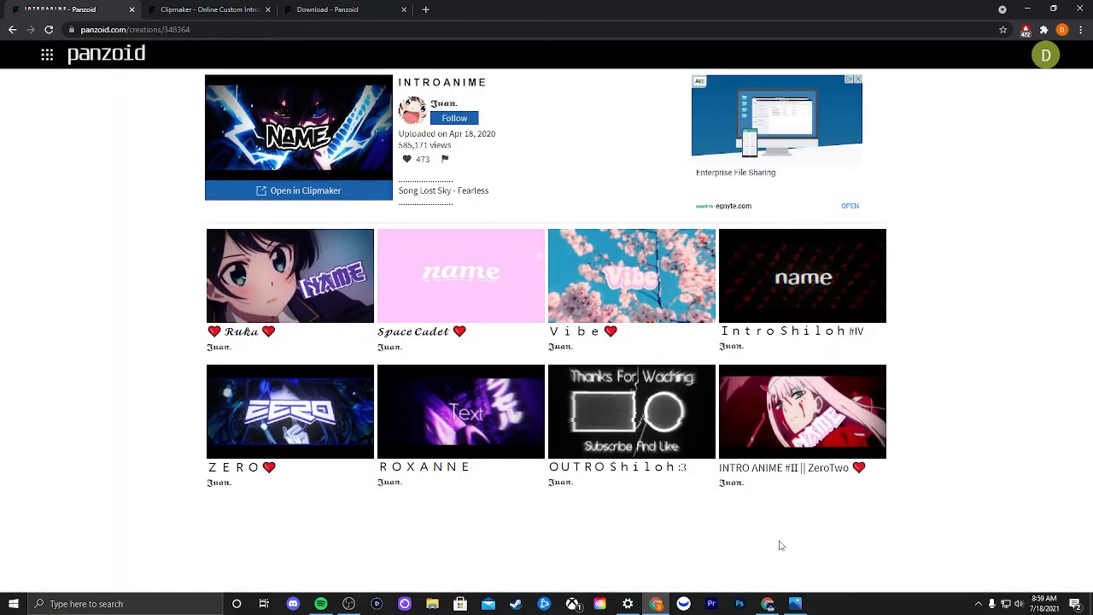
click(107, 58)
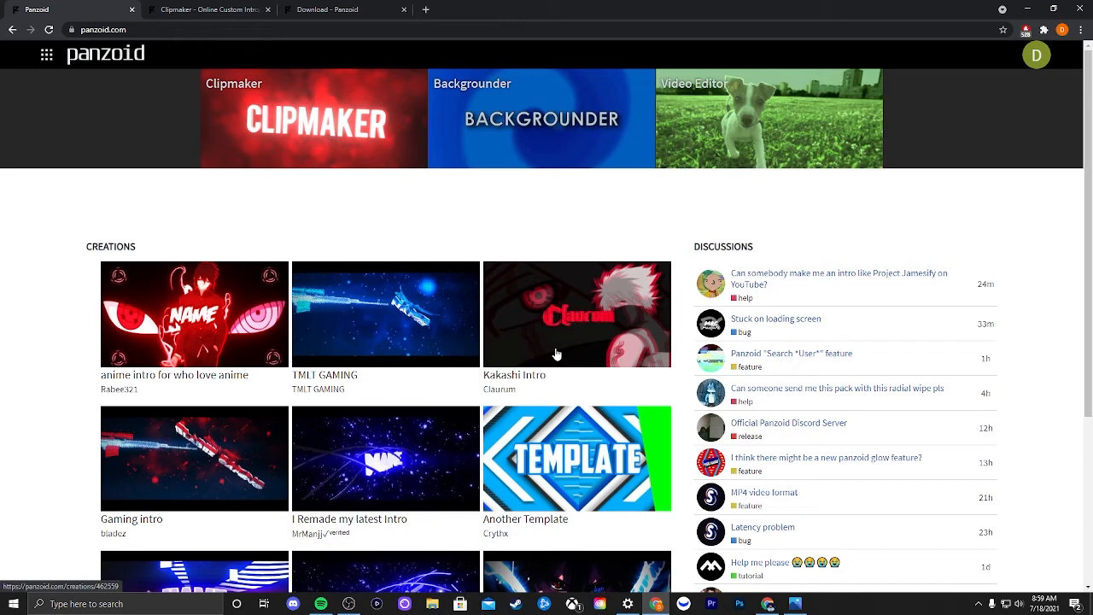
click(515, 126)
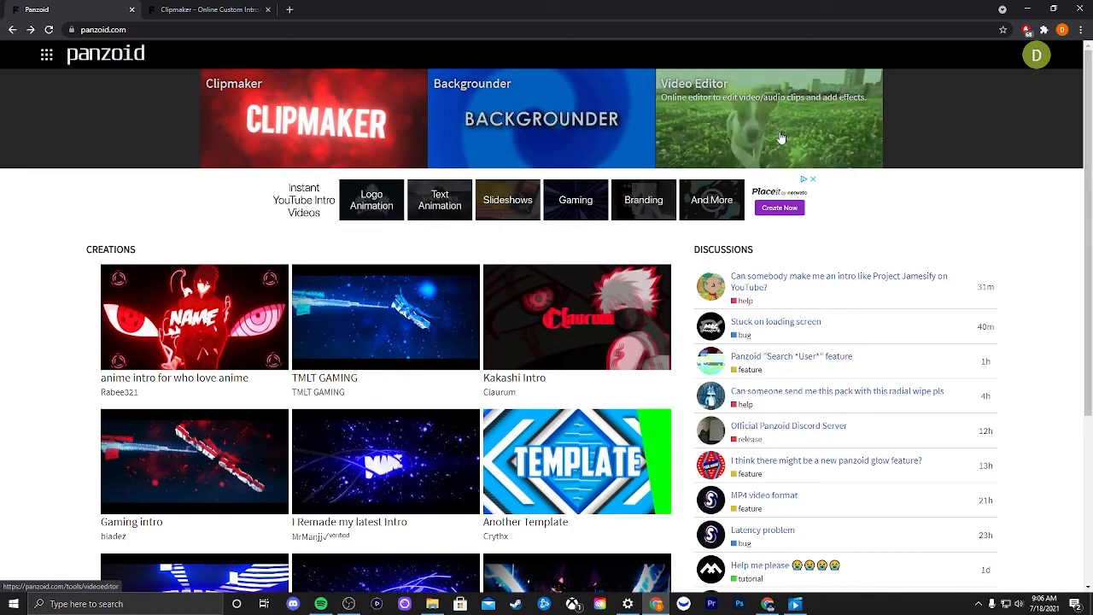
click(780, 137)
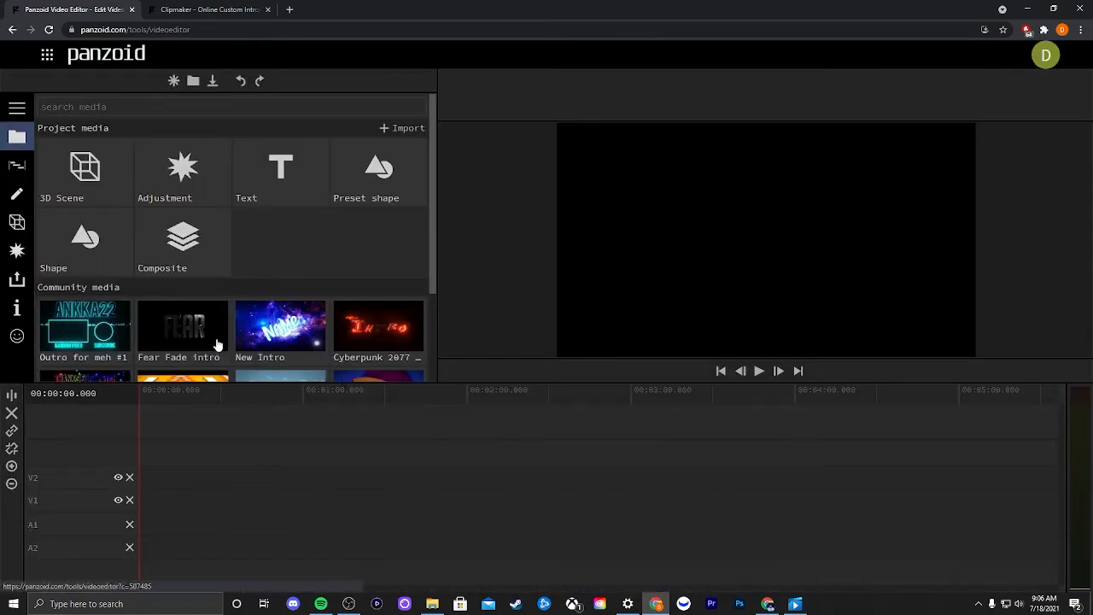
Step: Add the New Intro community template to the project media and place it at the start of track V2
scroll(226, 342, down, 2)
scroll(303, 345, up, 2)
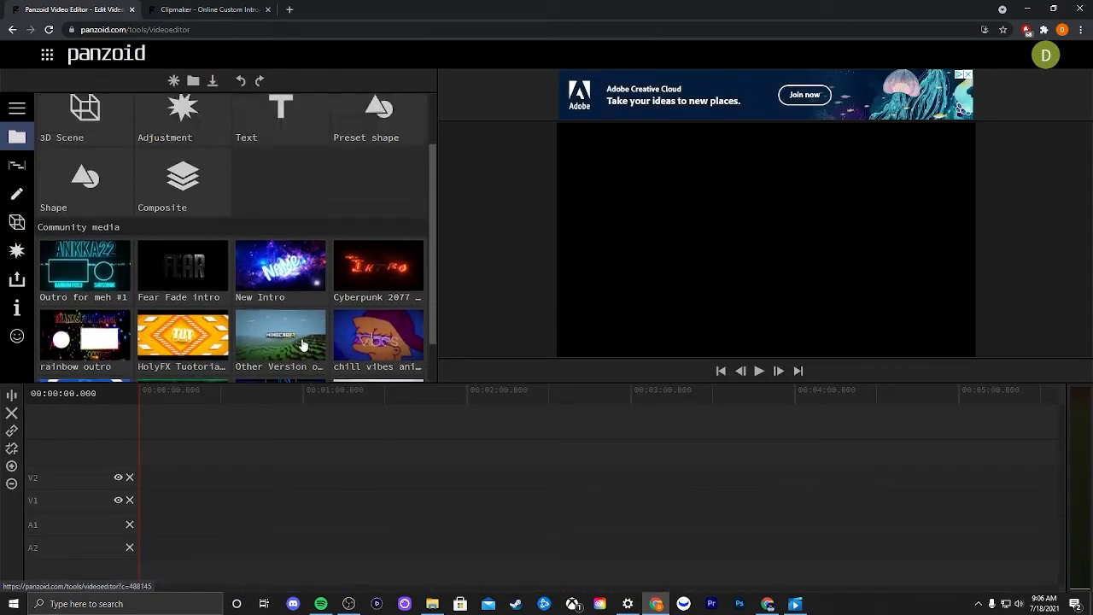
drag(291, 334, 194, 241)
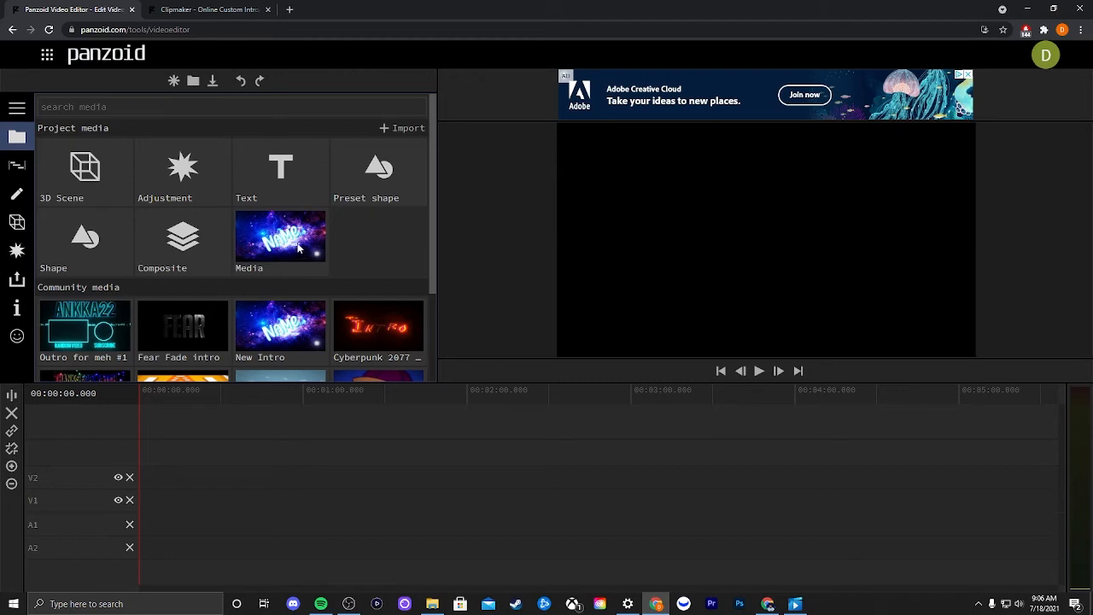
drag(295, 245, 139, 478)
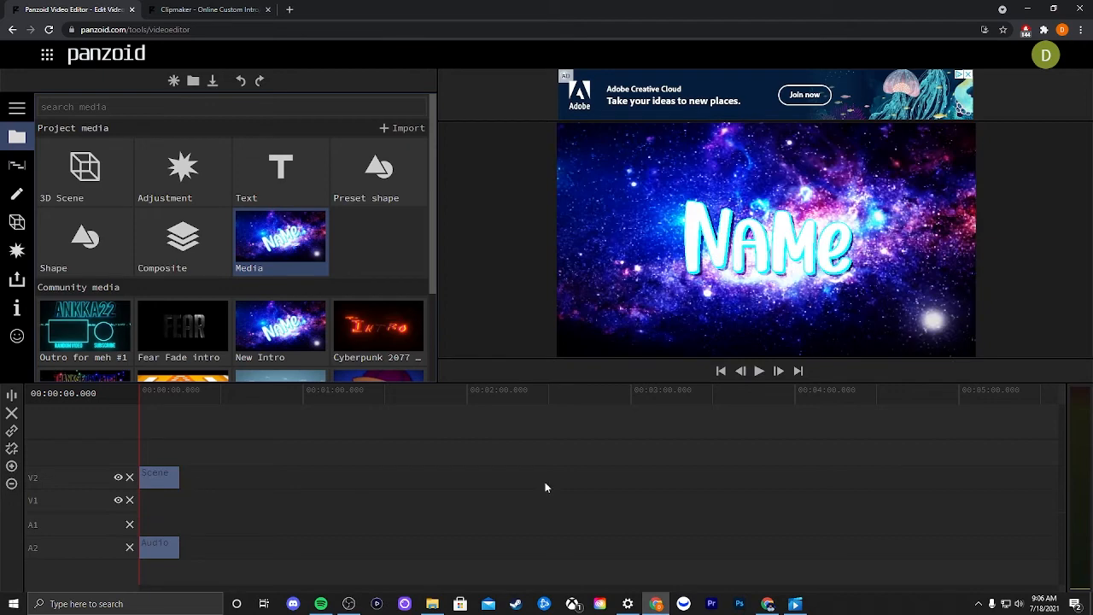
Step: Preview the placed intro briefly and look over the Shape, Text and Adjustment items in the project media
click(758, 372)
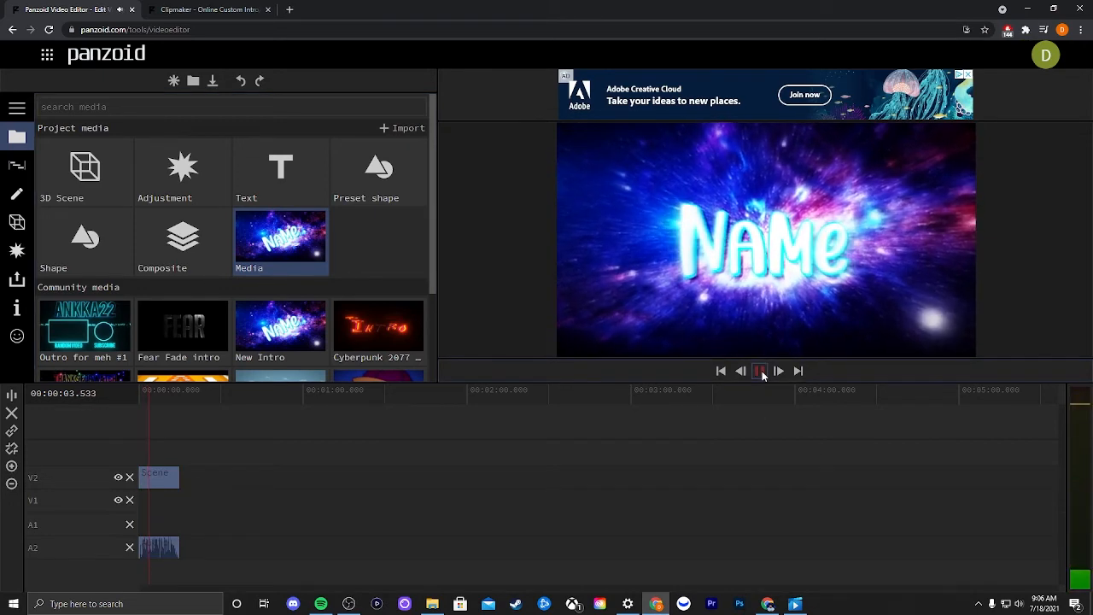
click(758, 371)
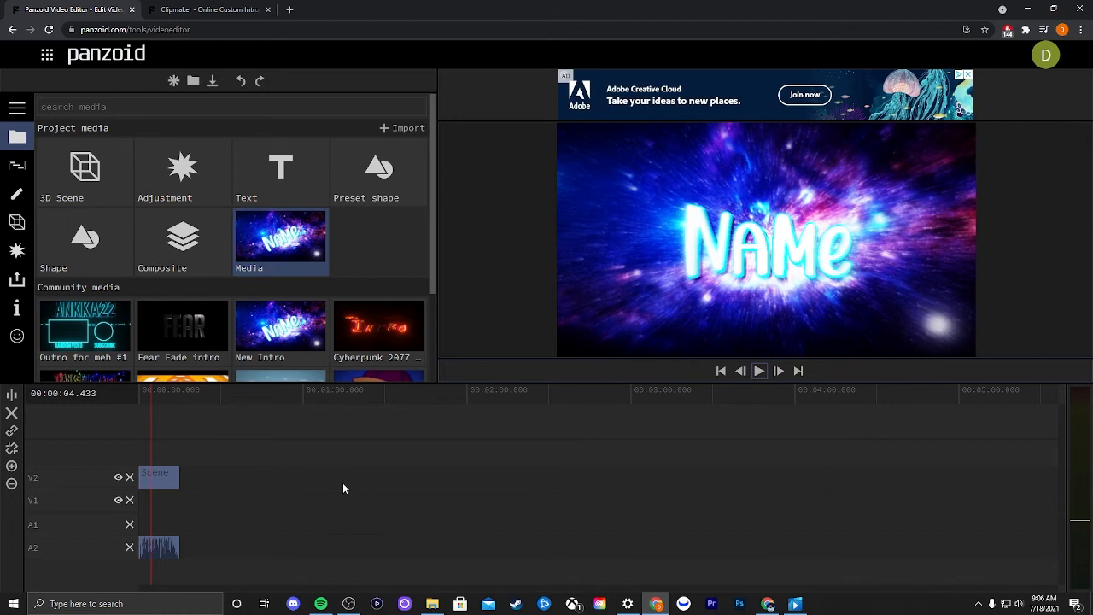
click(90, 243)
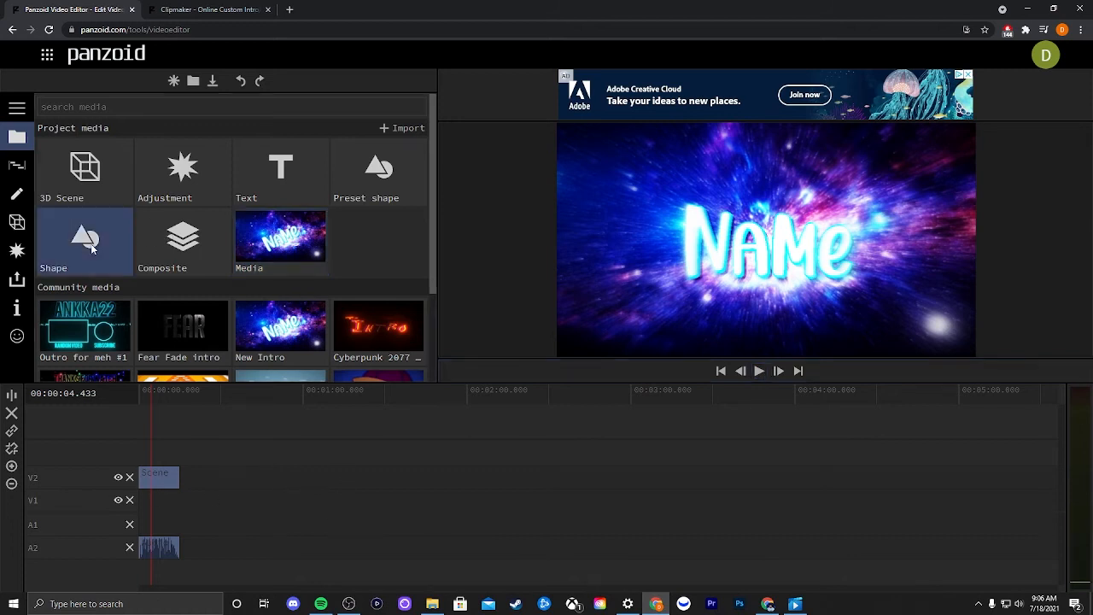
click(290, 184)
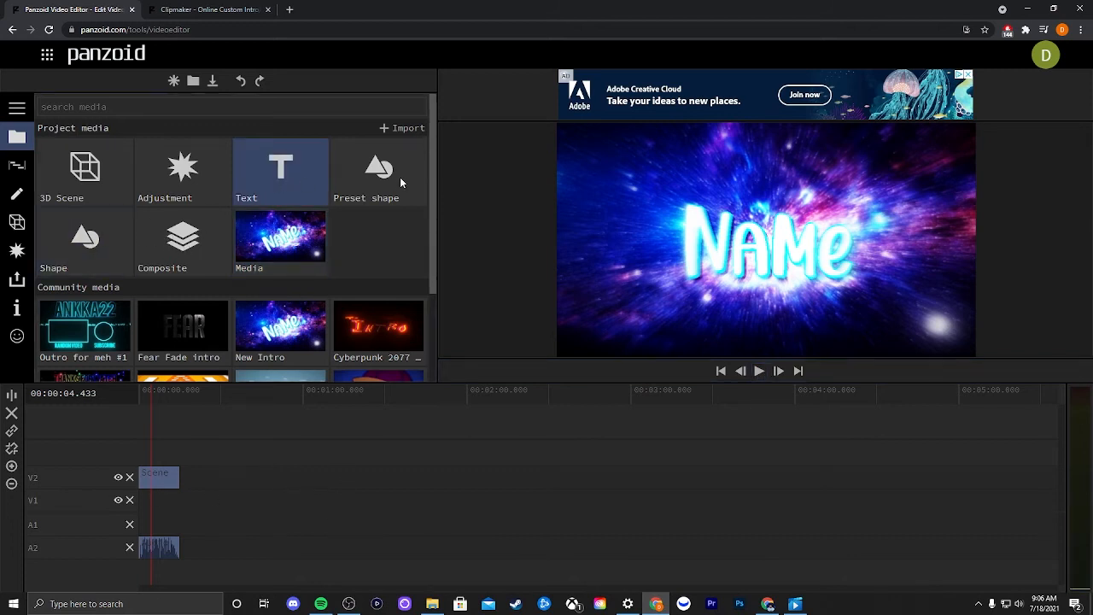
click(186, 187)
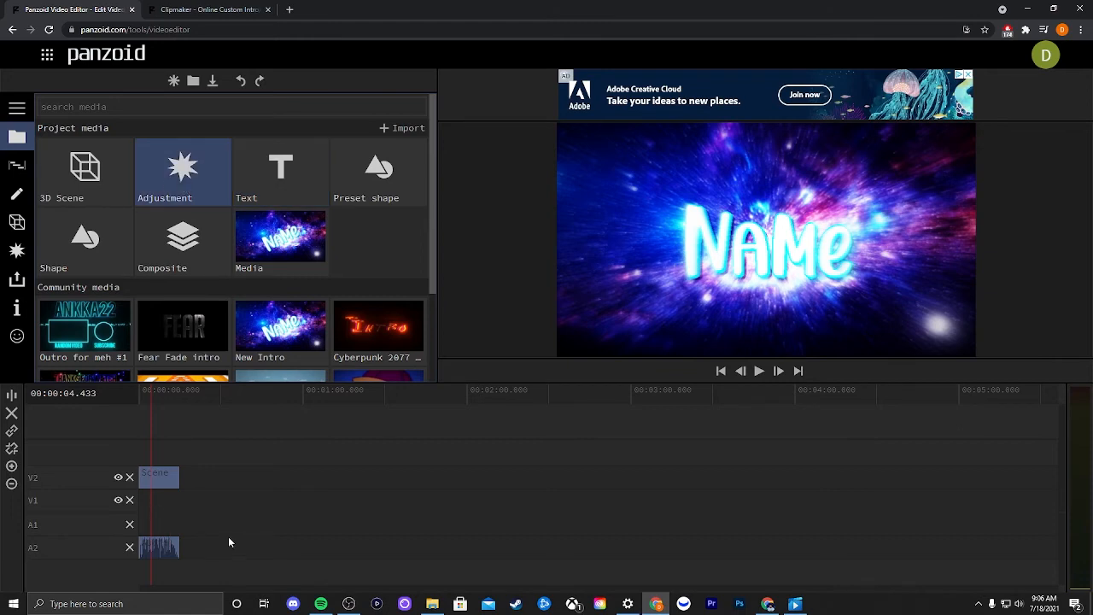
Step: Remove audio track A2 from the timeline and play the intro to check it without sound
click(162, 482)
click(129, 548)
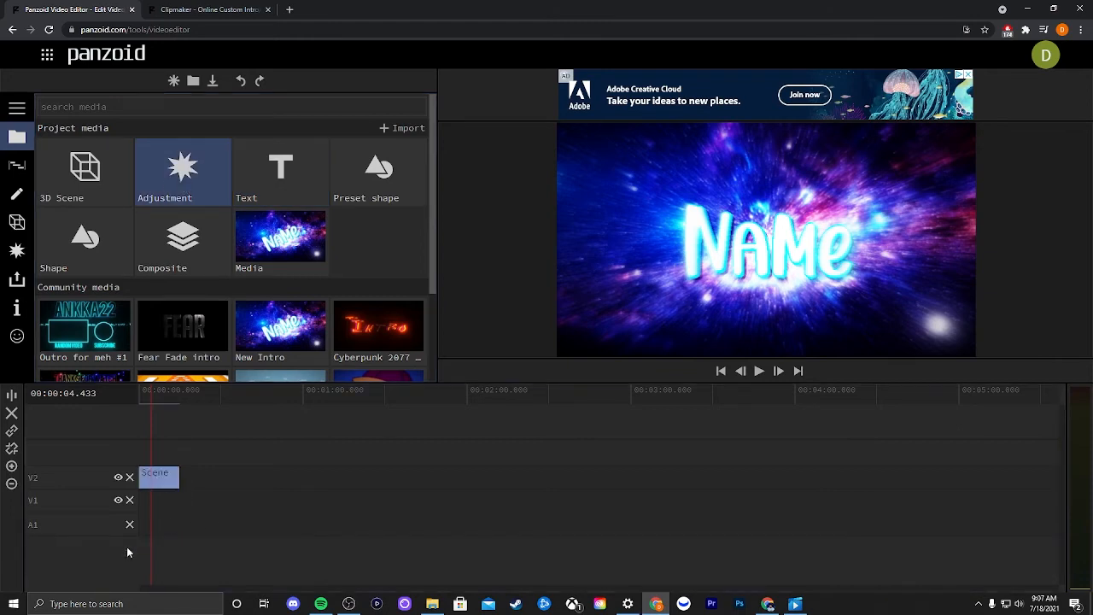
click(759, 372)
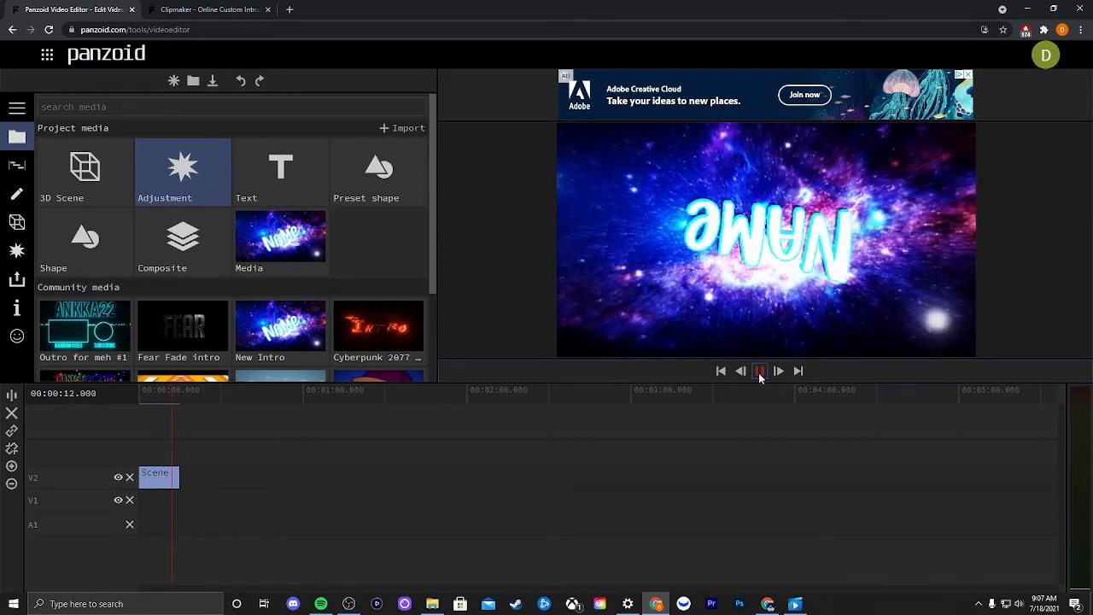
click(759, 372)
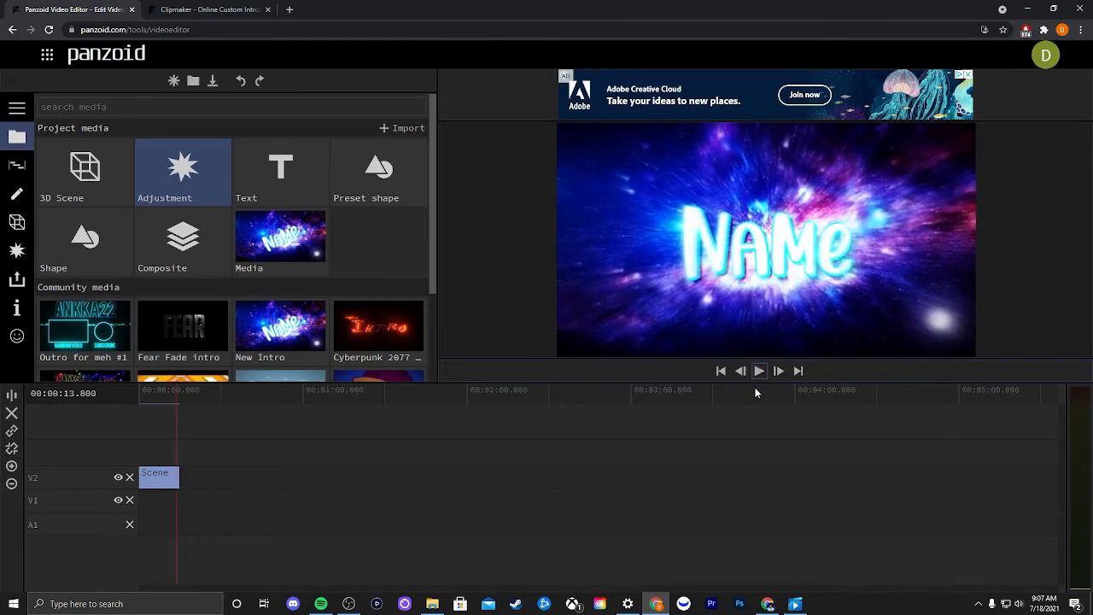
Step: Open the device render export settings and review the frame rate and resolution choices, keeping 1920x1080 (1080p)
click(17, 280)
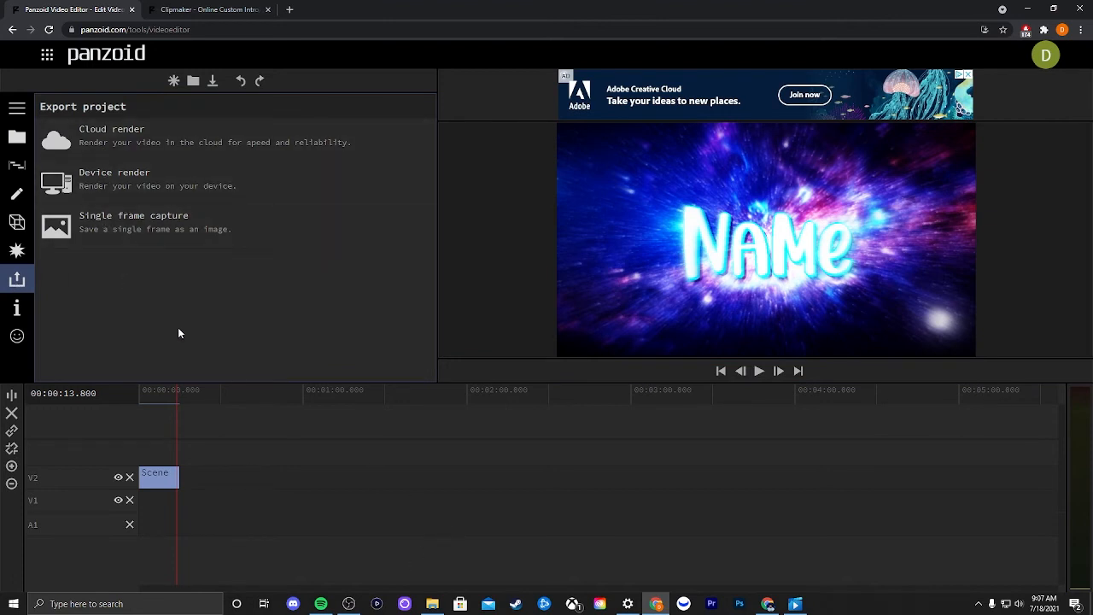
click(157, 190)
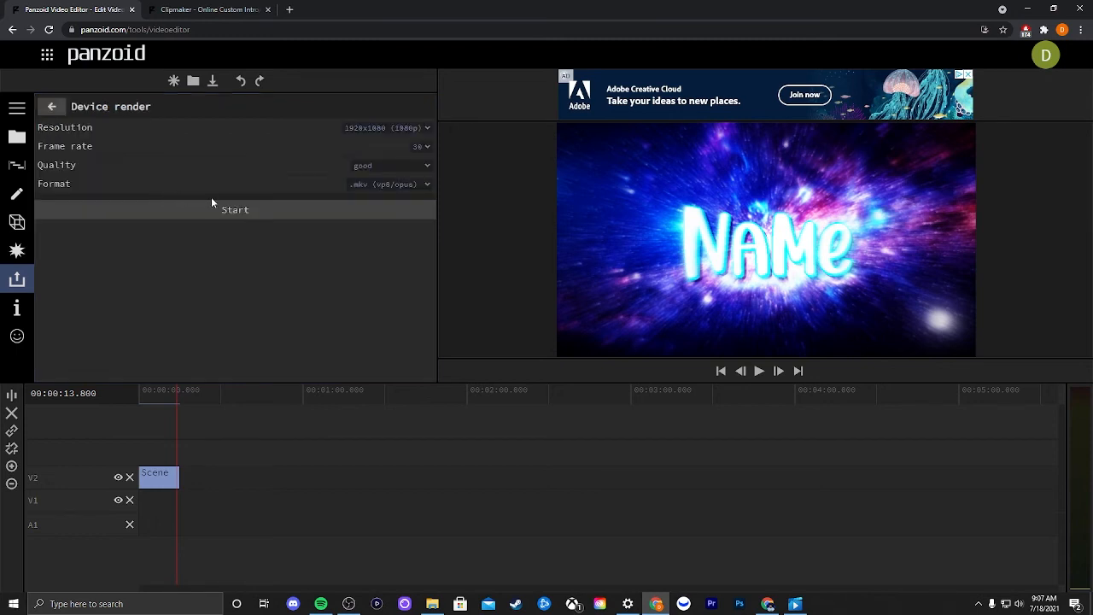
click(417, 150)
click(418, 154)
click(425, 130)
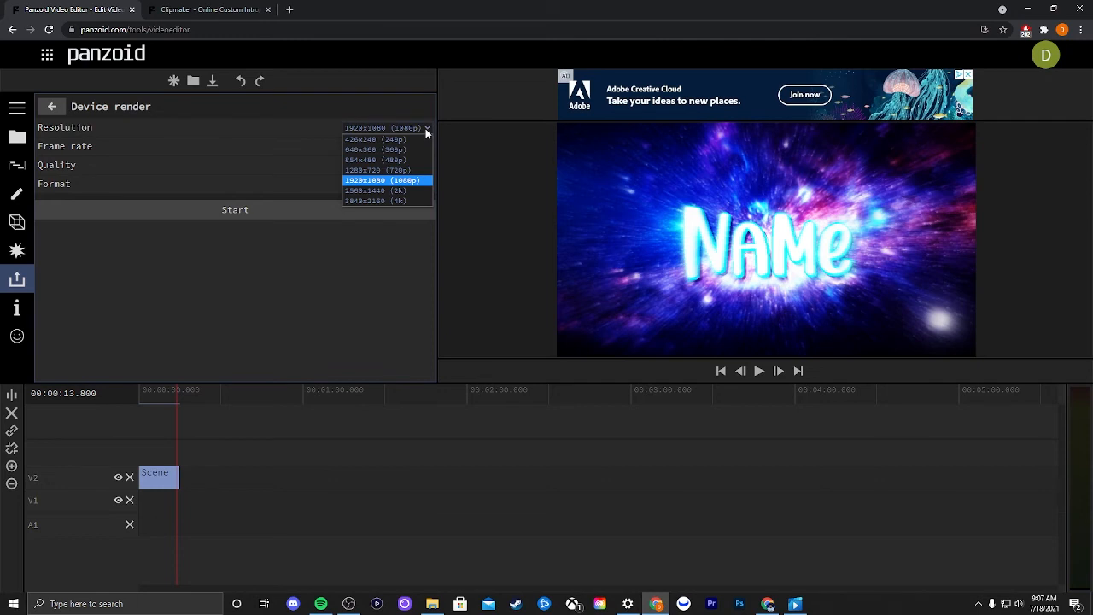
click(425, 128)
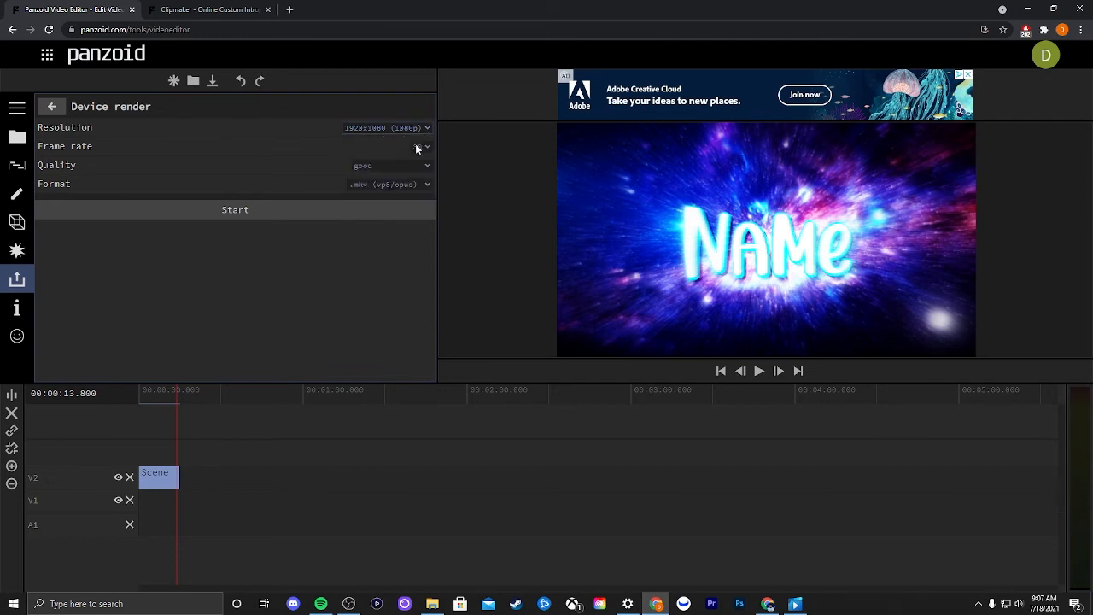
Step: Set the device render format to .webm (vp8/opus) with good quality and start the render
click(429, 166)
click(432, 169)
click(428, 183)
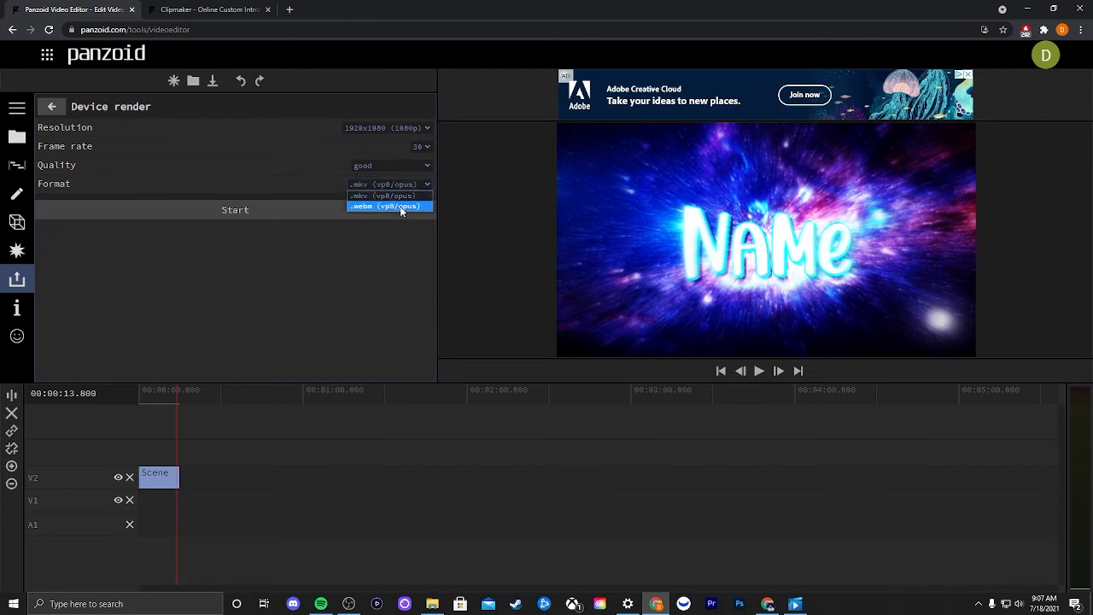
click(401, 206)
click(399, 185)
click(399, 185)
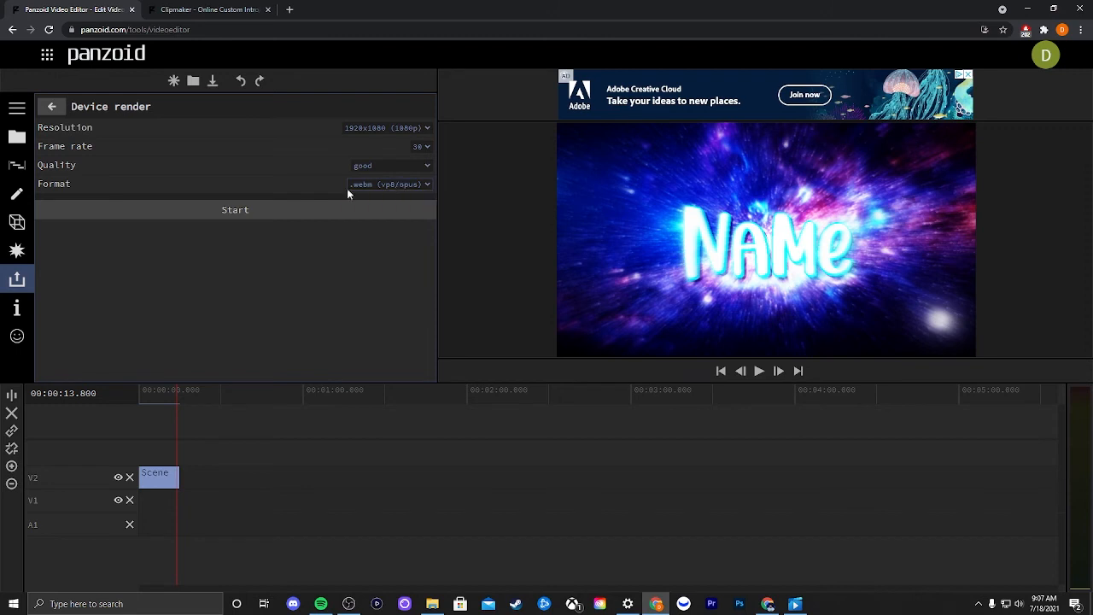
click(253, 217)
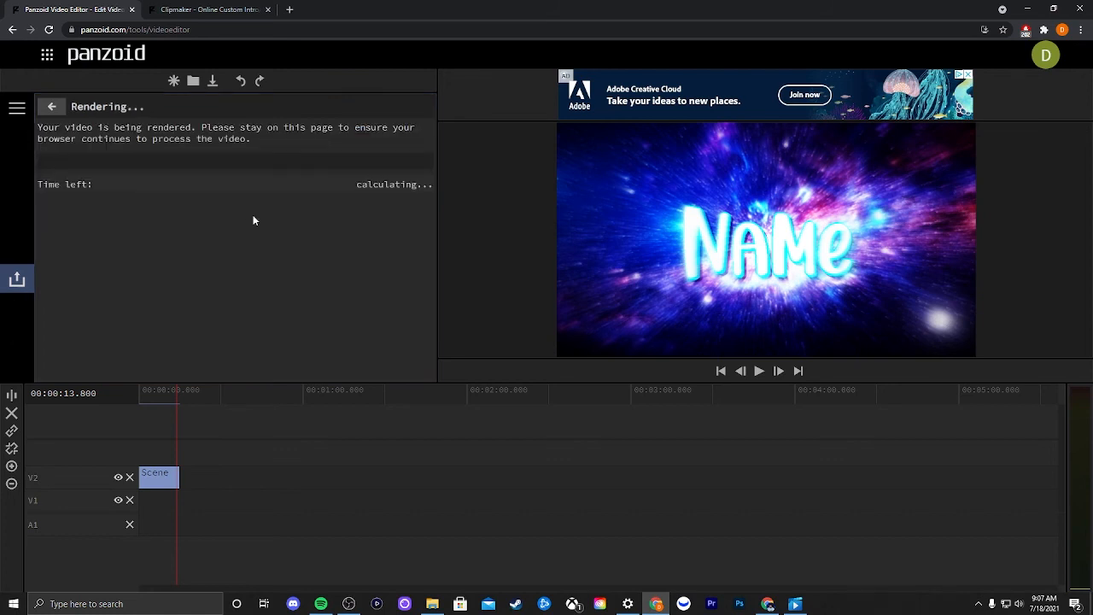